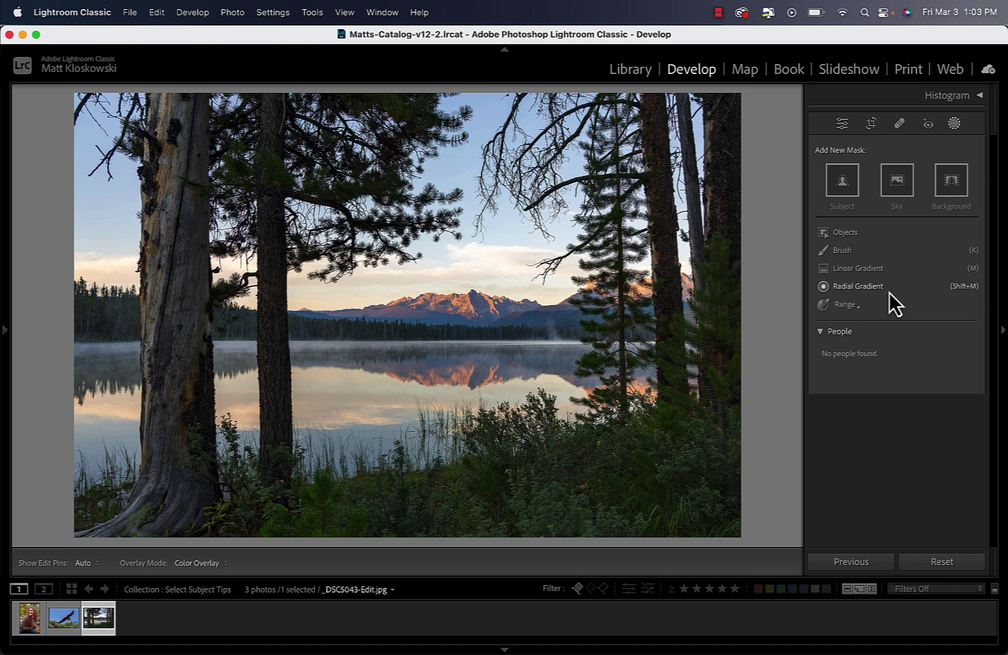
# - Select the flying eagle photo in the filmstrip and return to its masking options
pyautogui.click(61, 631)
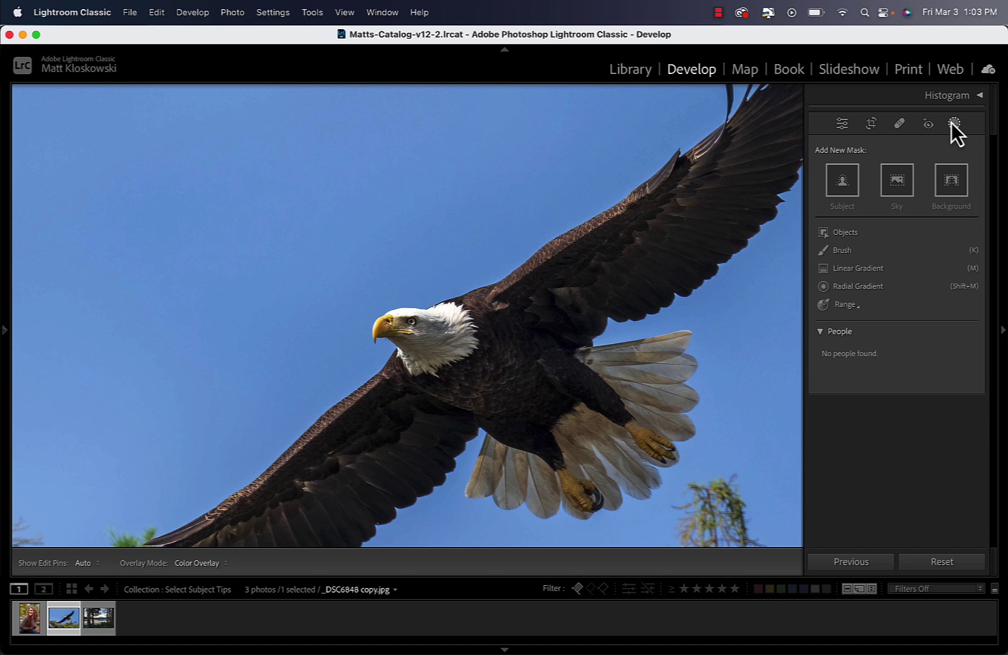
pyautogui.click(842, 123)
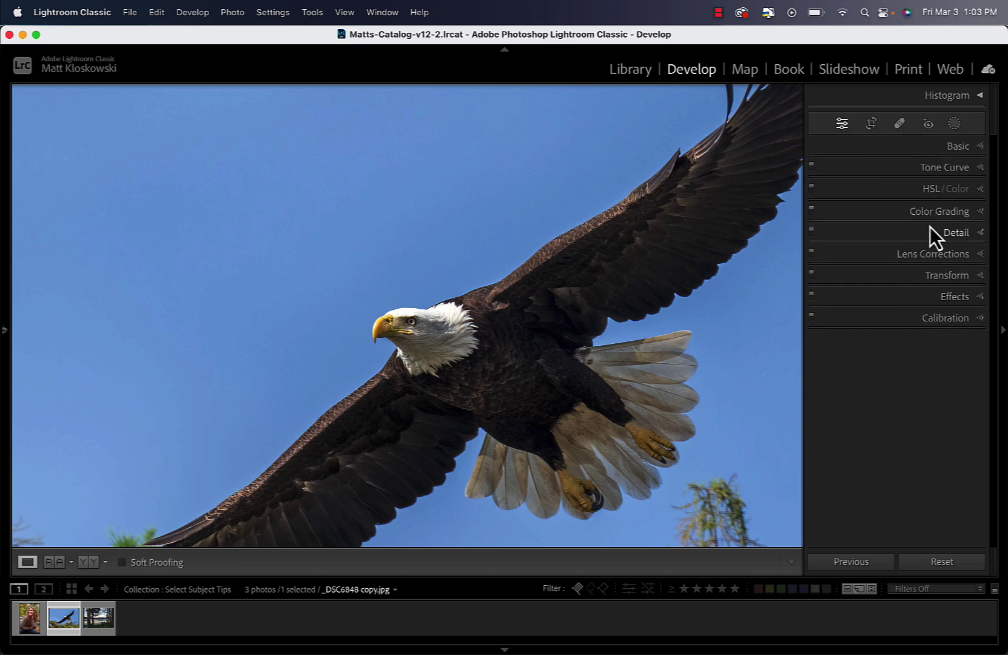
pyautogui.click(956, 124)
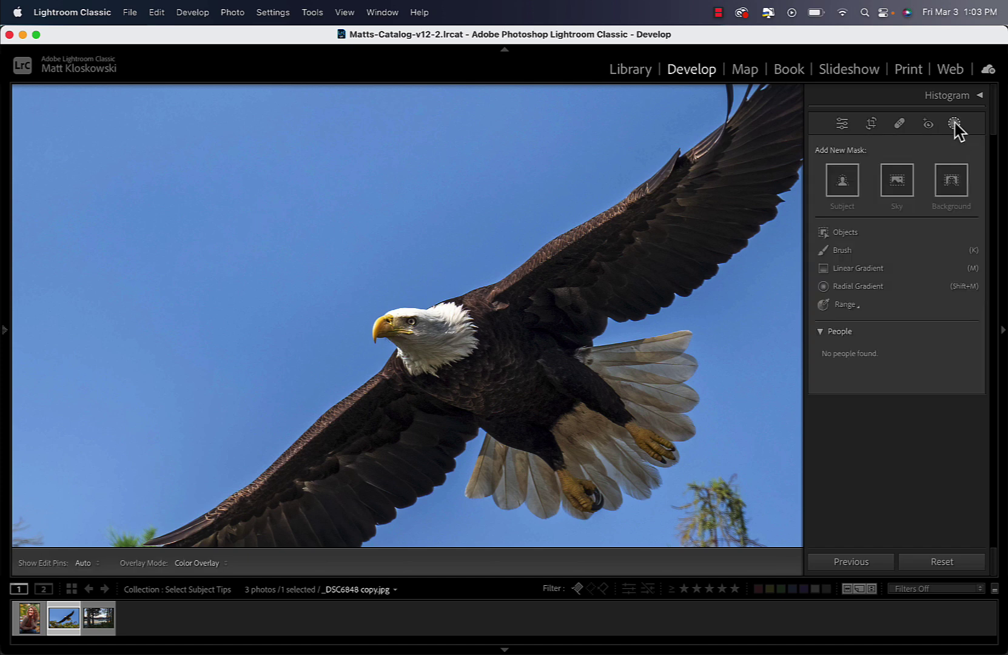
# - In Photoshop's Camera Raw, review Colorado-1.jpg's Edit and Masking panels, cancel, and return to Lightroom
pyautogui.press('super+Tab')
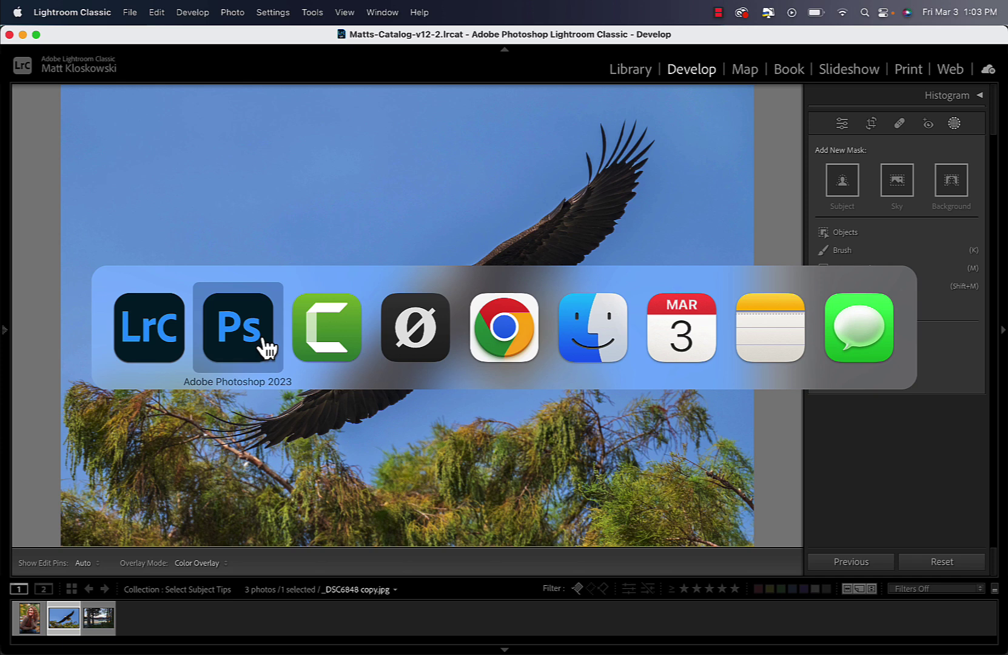
pyautogui.click(262, 341)
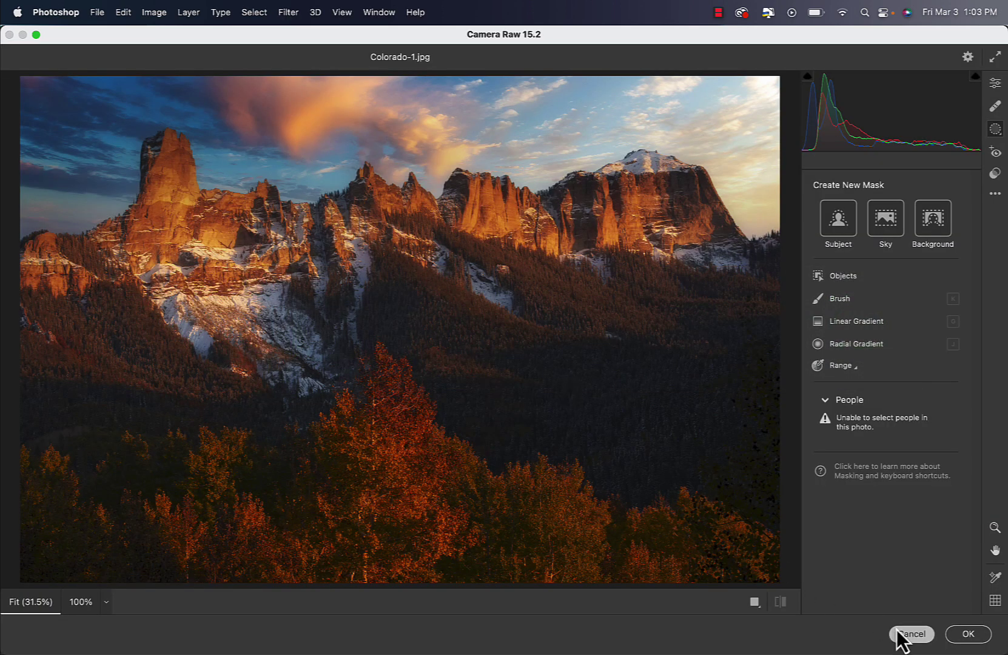
pyautogui.click(995, 84)
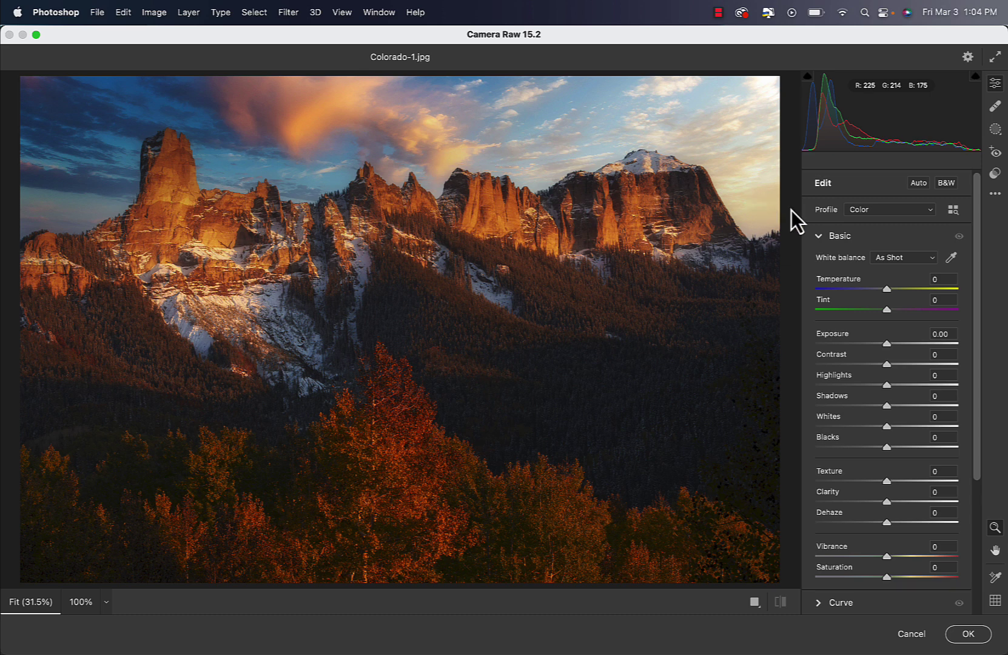
pyautogui.click(994, 130)
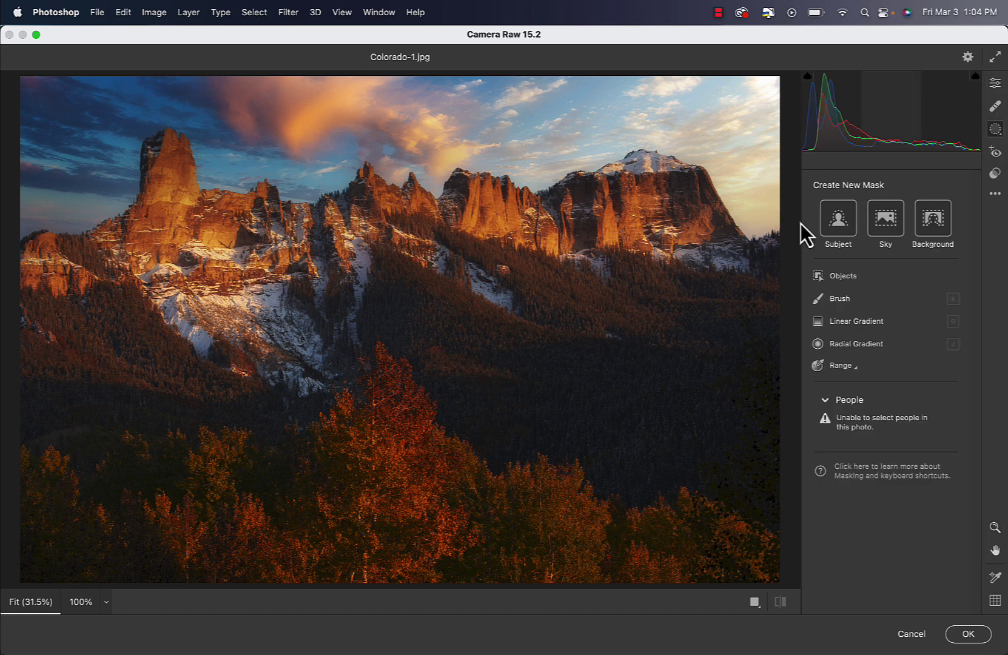
pyautogui.click(911, 634)
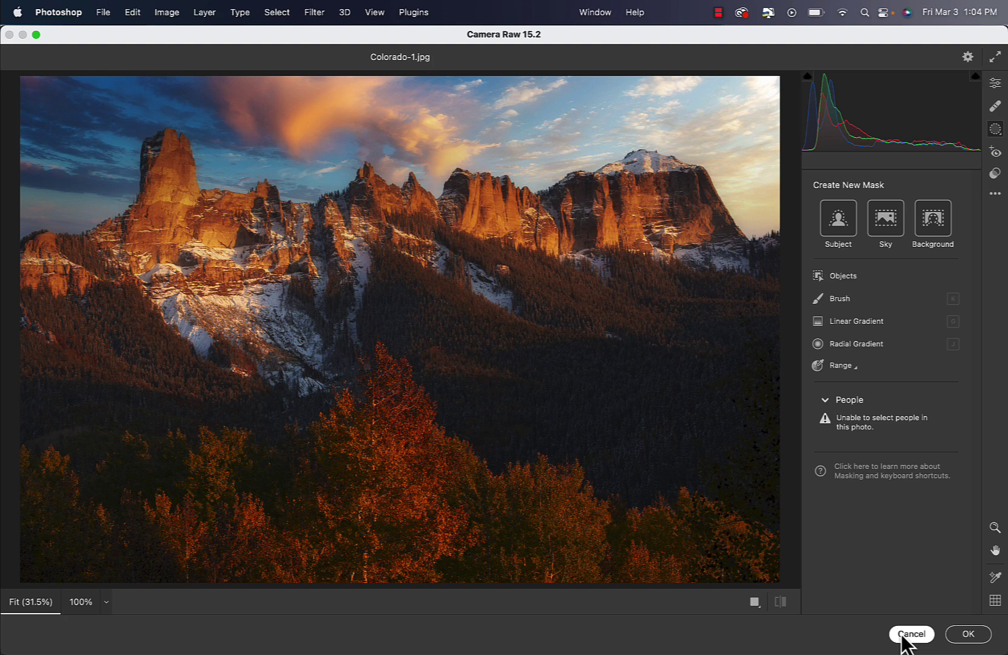
pyautogui.press('super+Tab')
pyautogui.click(243, 336)
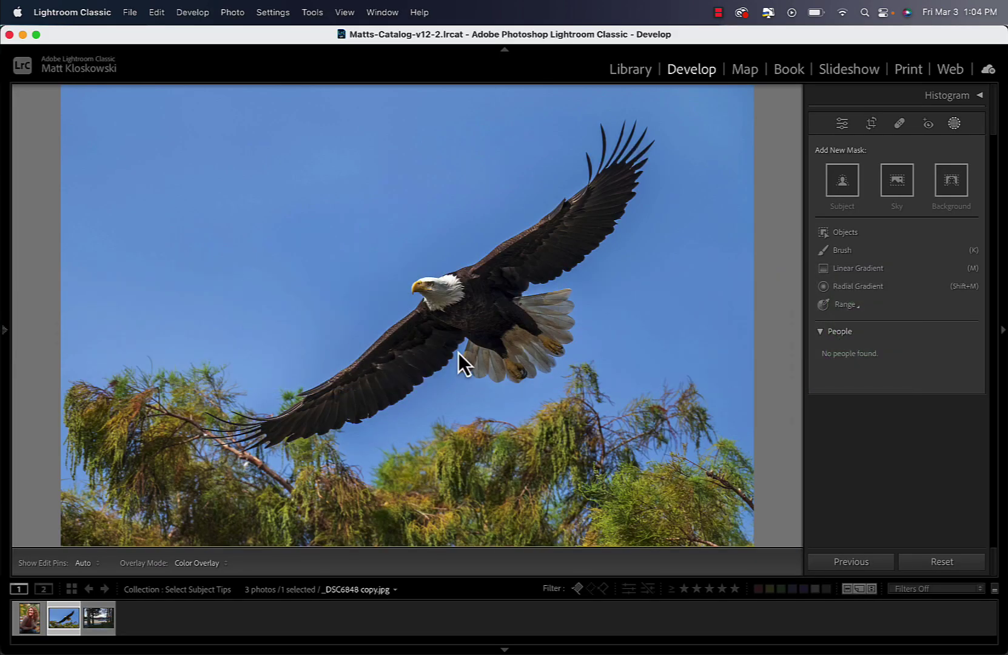
# - Create Mask 1 with a Subject selection covering the flying eagle
pyautogui.click(839, 178)
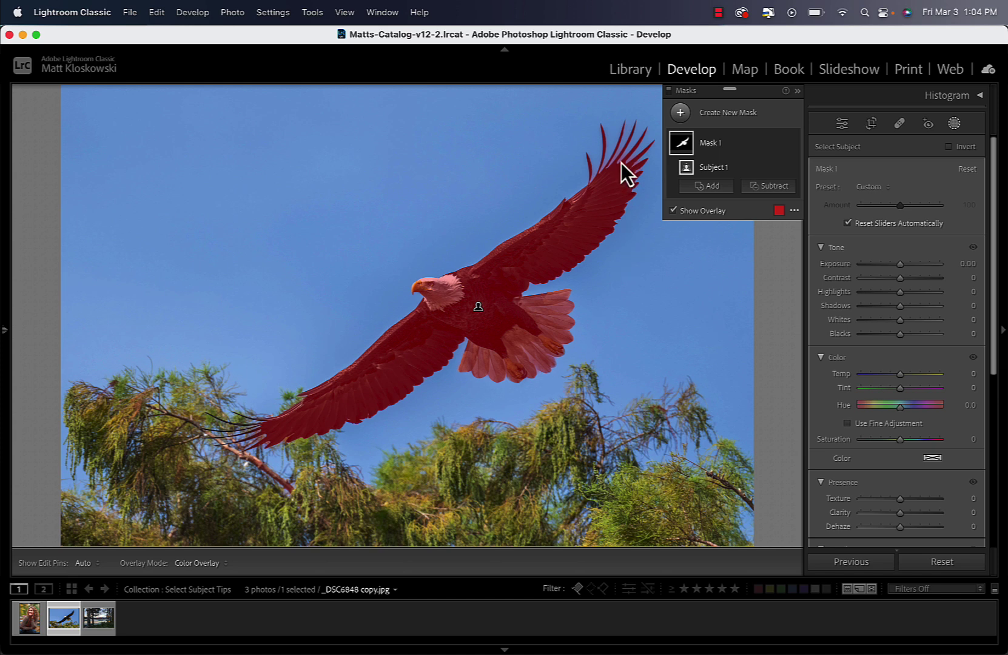
# - Zoom in on the eagle's upper wingtip and bring up Mask 1's Subtract options
pyautogui.press('super+equal')
pyautogui.press('super+equal')
pyautogui.press('super+equal')
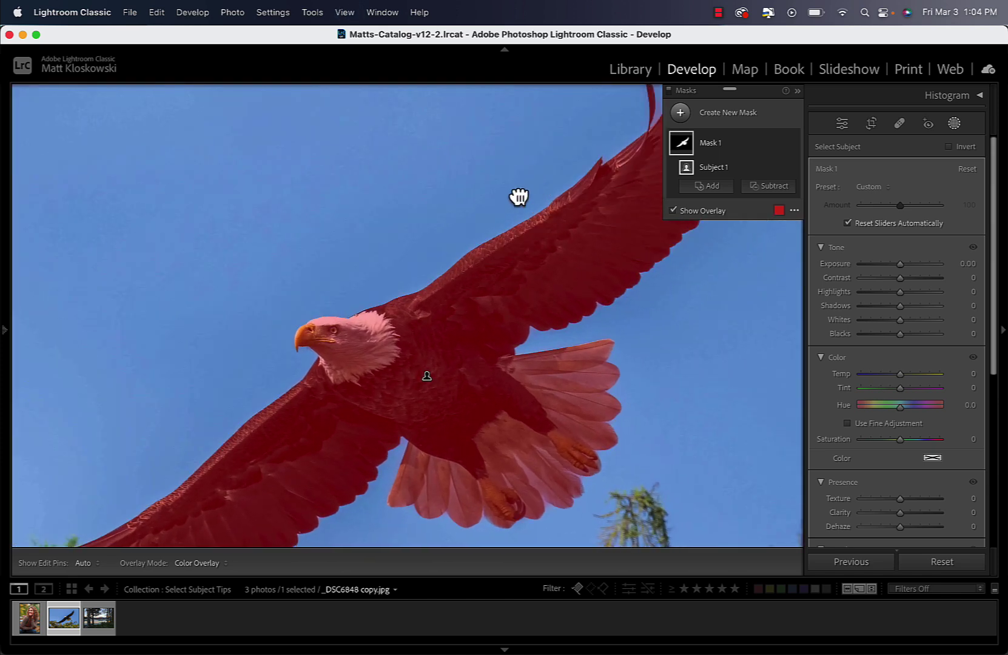
pyautogui.moveTo(519, 196); pyautogui.dragTo(266, 292)
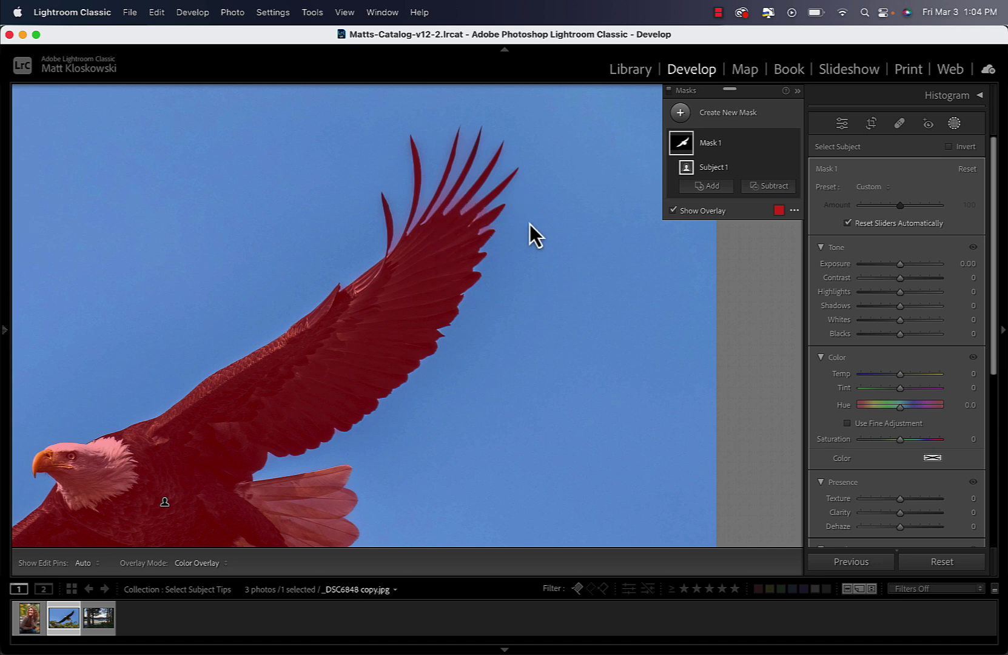
pyautogui.click(776, 185)
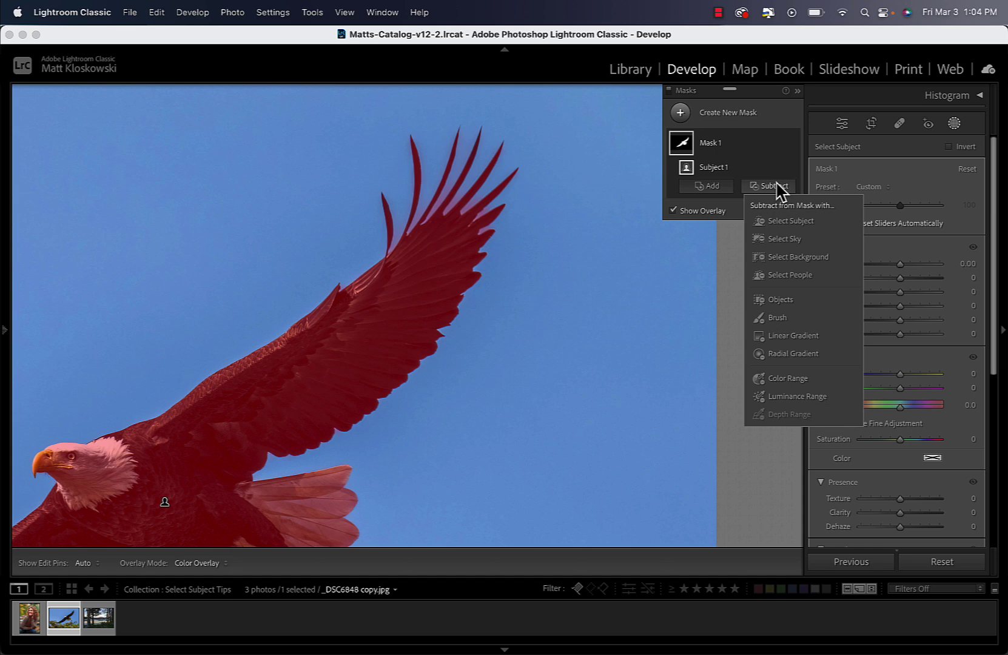
# - Subtract a Brush component from Mask 1 and adjust the erase brush's Feather
pyautogui.click(771, 320)
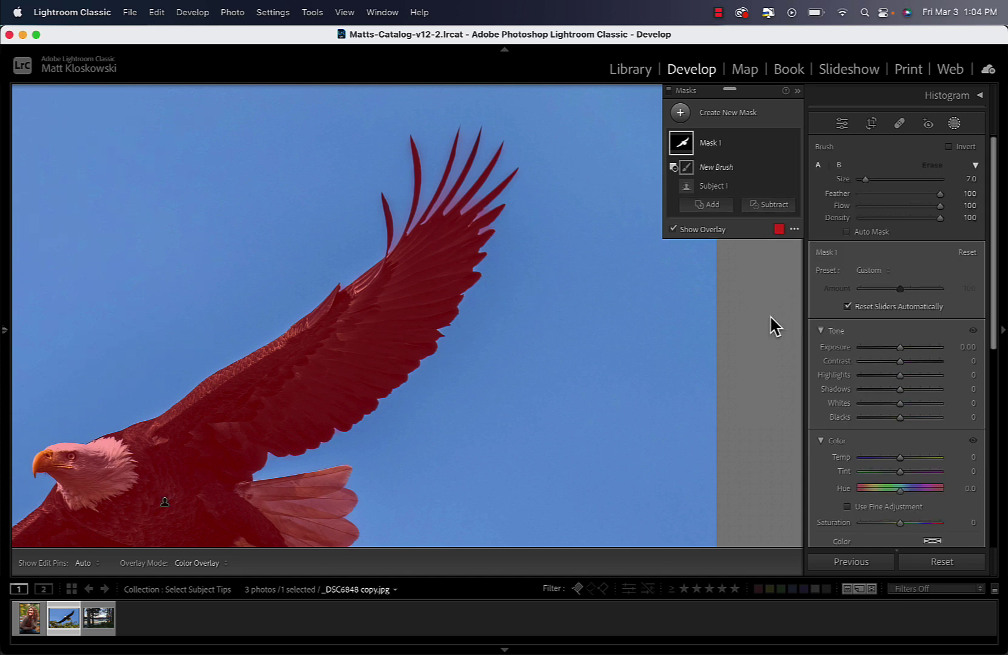
pyautogui.press('z')
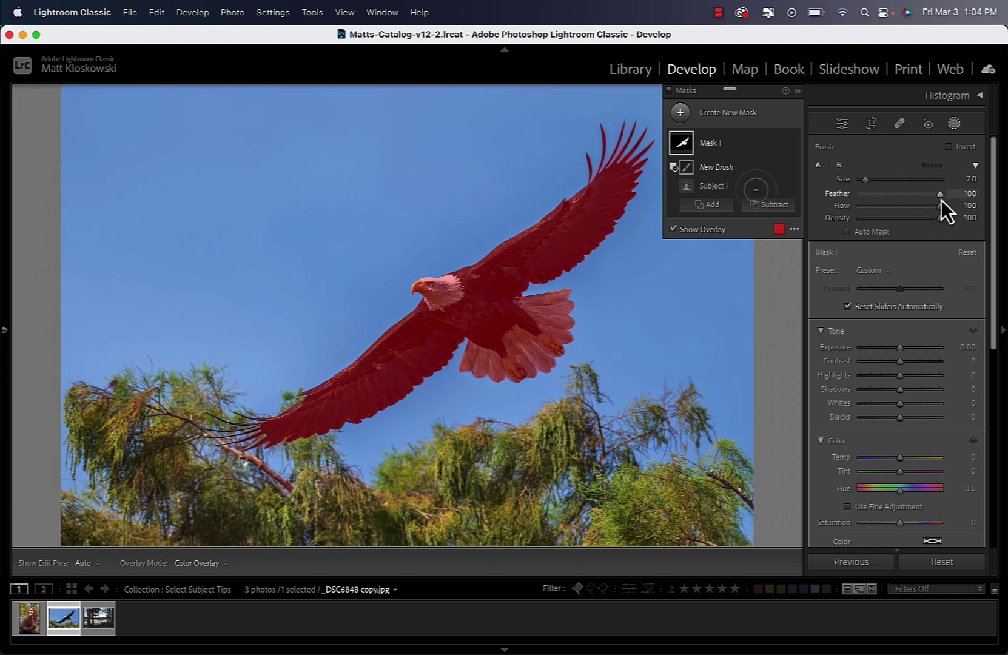
pyautogui.moveTo(923, 196); pyautogui.dragTo(948, 198)
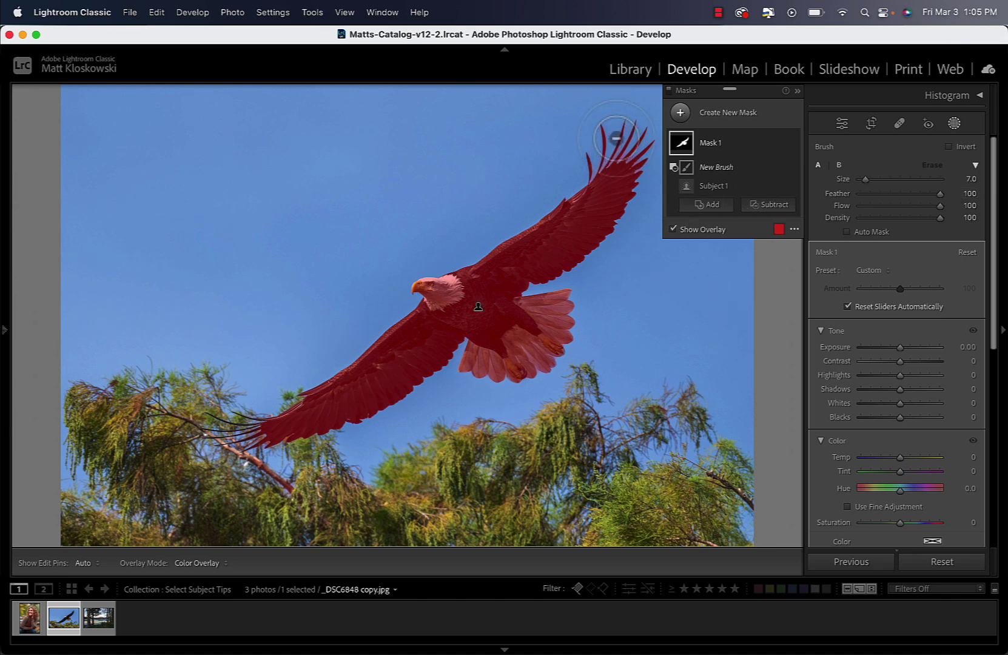
# - Erase stray mask around the wingtip feather tips, undoing a bad upper-wing stroke
pyautogui.scroll(-3, 616, 138)
pyautogui.press('h')
pyautogui.moveTo(615, 139)
pyautogui.mouseDown()
pyautogui.moveTo(592, 155)
pyautogui.moveTo(627, 153)
pyautogui.moveTo(657, 128)
pyautogui.moveTo(666, 150)
pyautogui.mouseUp()
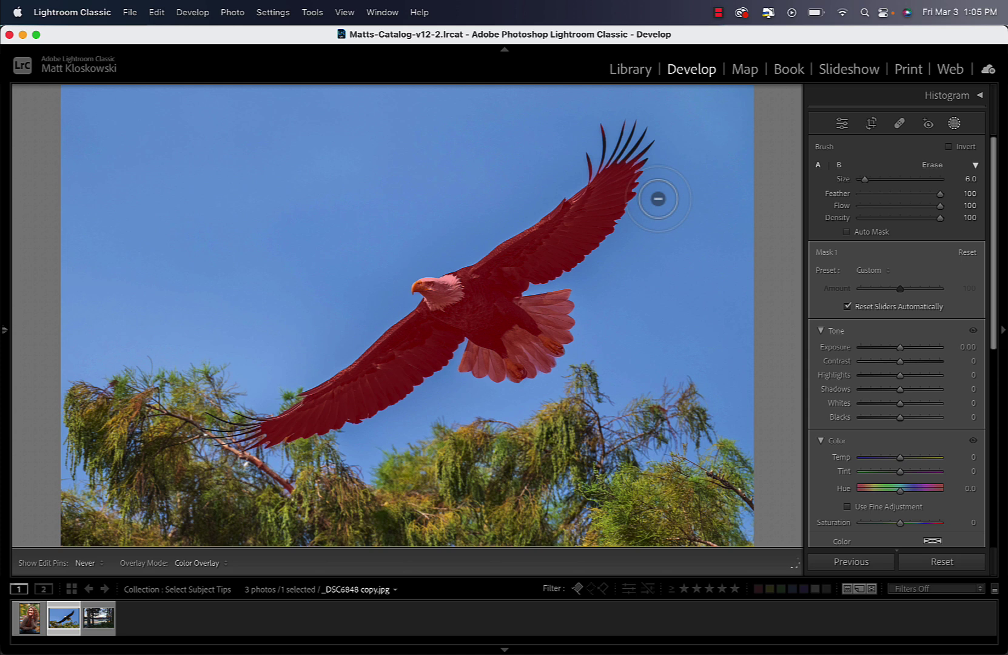
pyautogui.press('h')
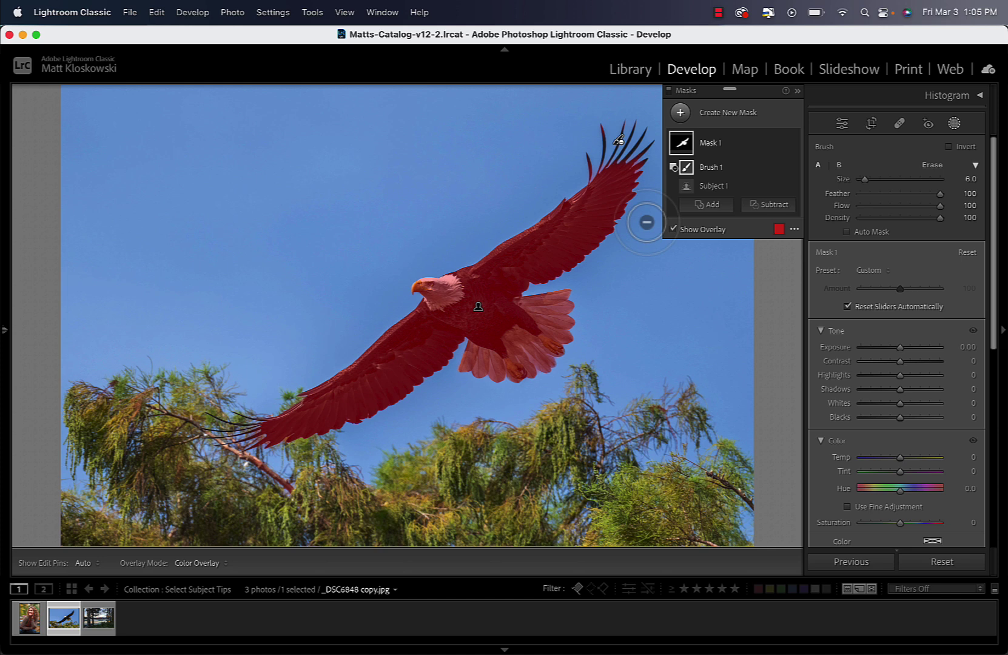
pyautogui.scroll(3, 650, 220)
pyautogui.press('h')
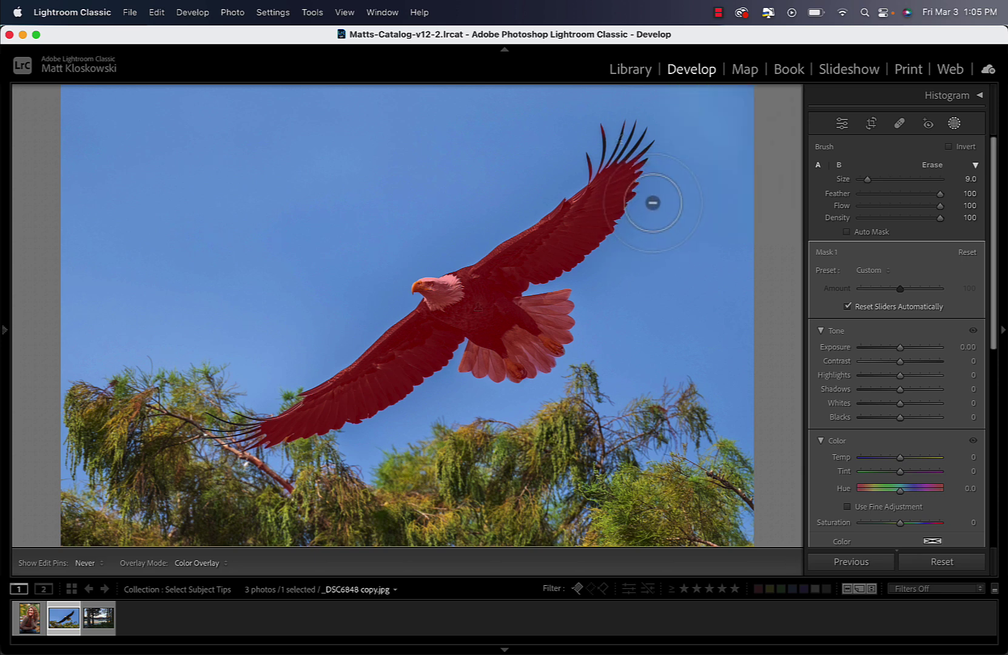
pyautogui.press('h')
pyautogui.moveTo(604, 209); pyautogui.dragTo(587, 229)
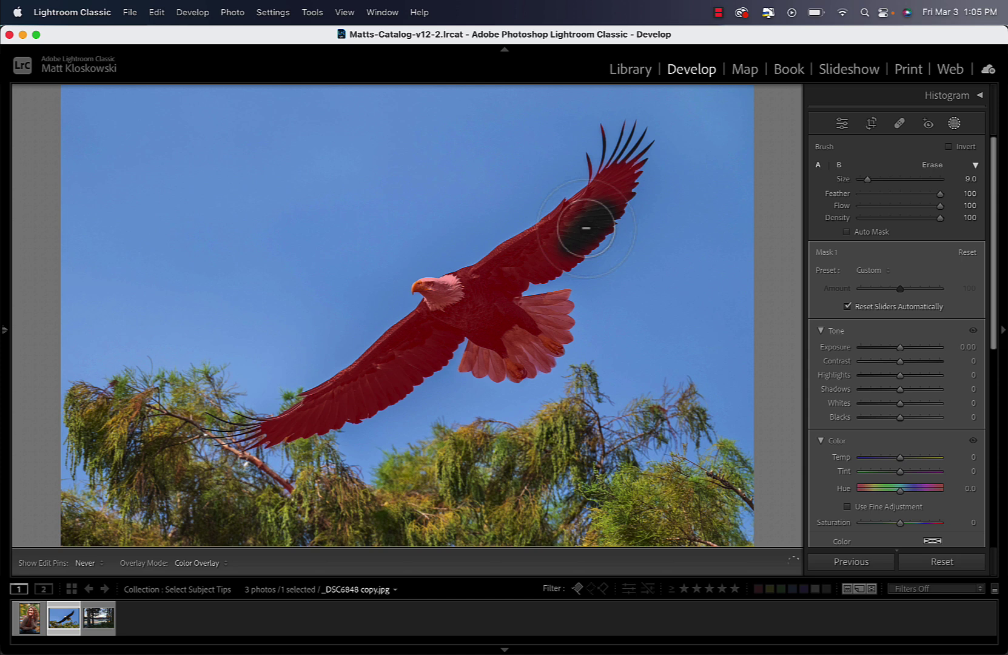
pyautogui.press('super+z')
# - Erase the mask along the tail's top edge and raise the mask's Exposure to 1.38
pyautogui.press('h')
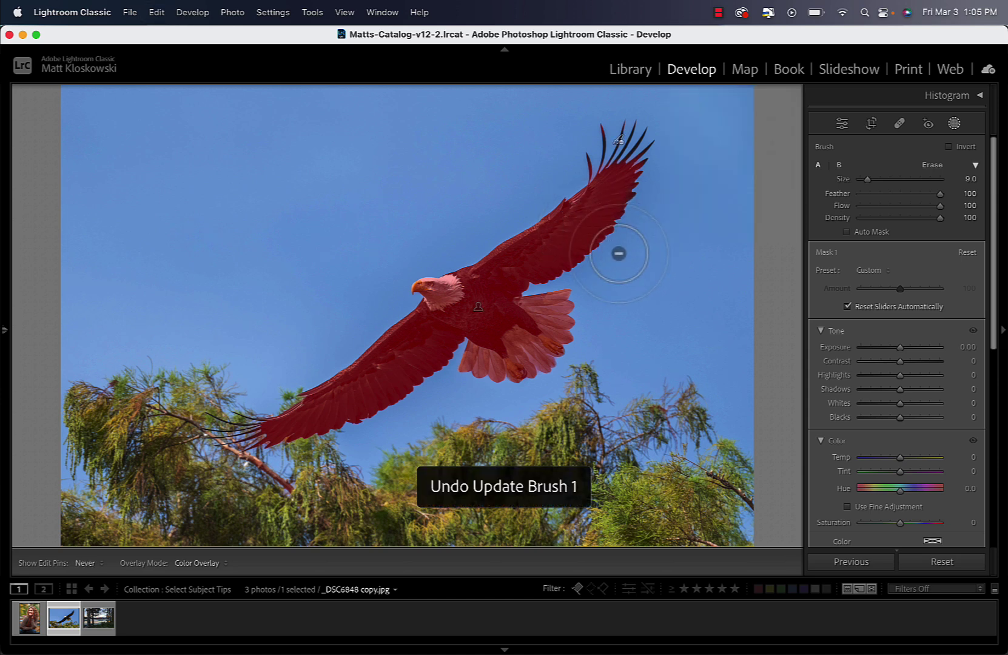
pyautogui.moveTo(586, 279); pyautogui.dragTo(574, 293)
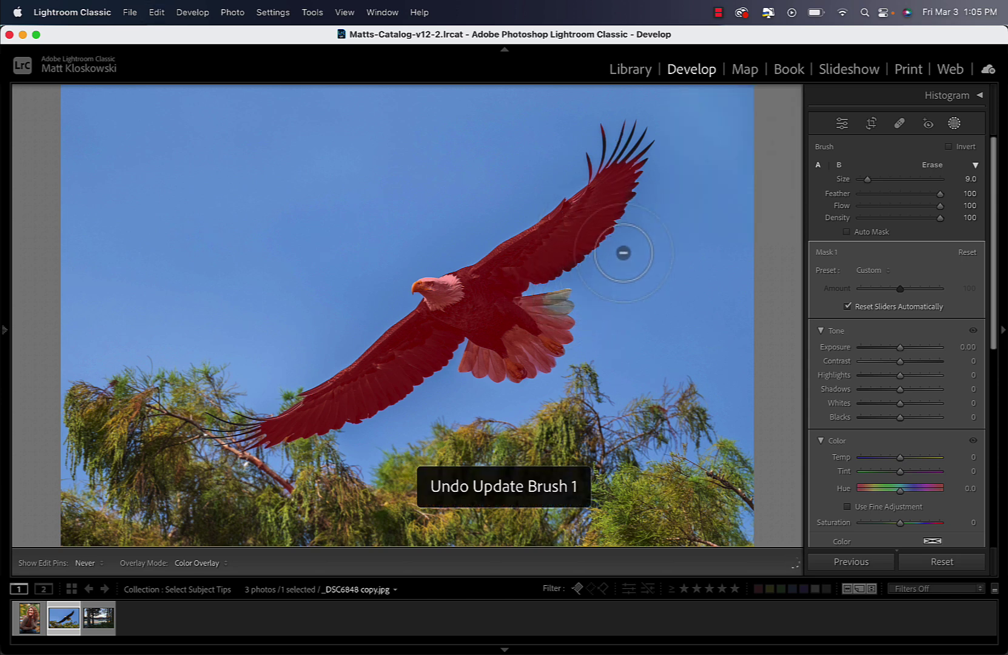
pyautogui.press('h')
pyautogui.press('h')
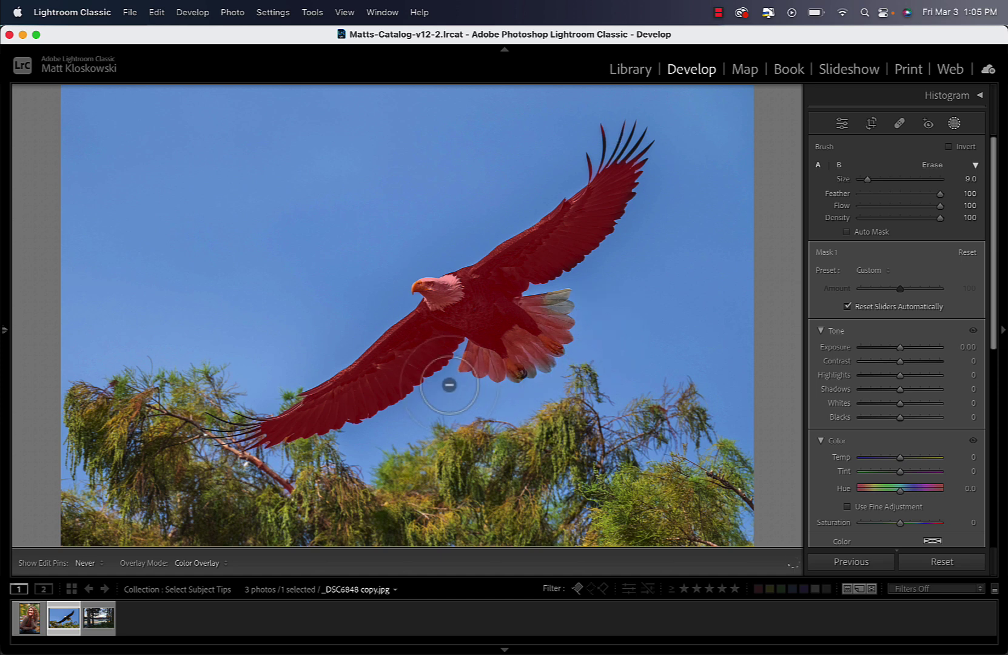
pyautogui.press('h')
pyautogui.press('h')
pyautogui.press('h')
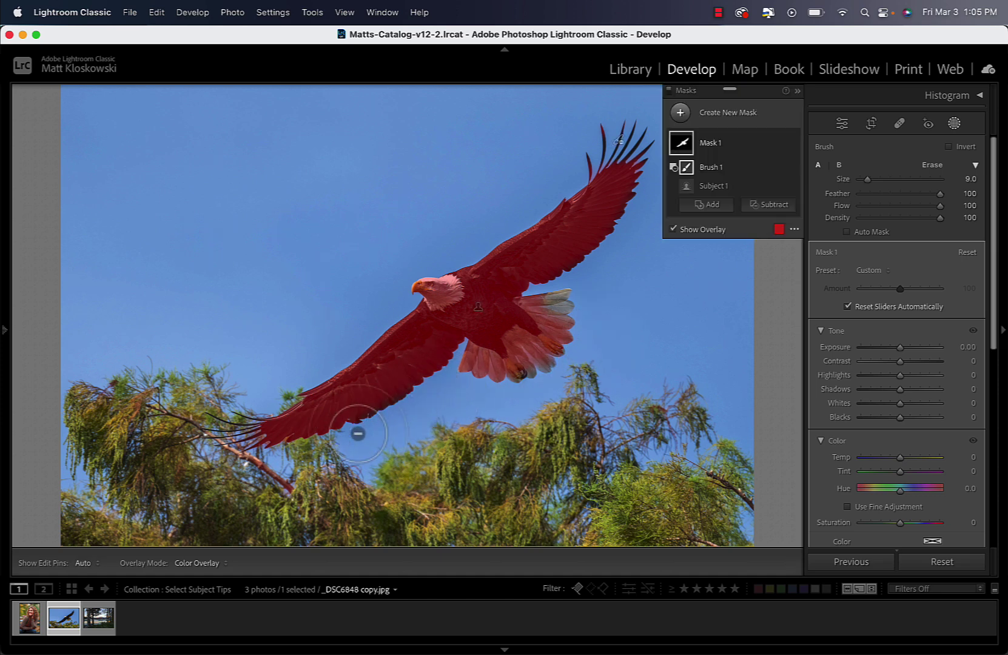
pyautogui.moveTo(900, 347); pyautogui.dragTo(914, 347)
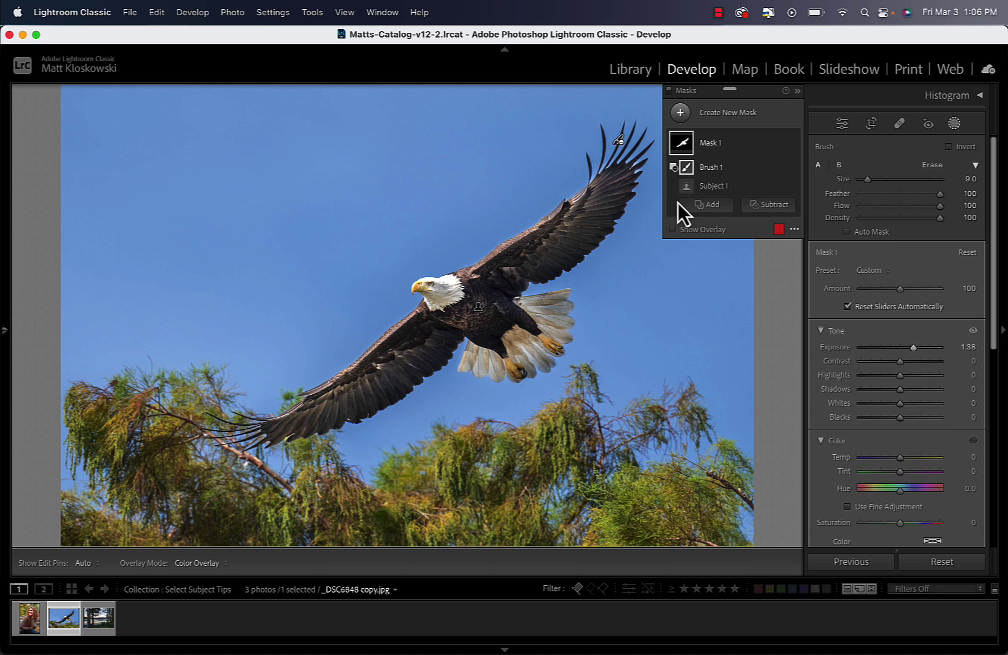
# - Erase Mask 1 from the sky around the eagle's upper wing tips
pyautogui.press('h')
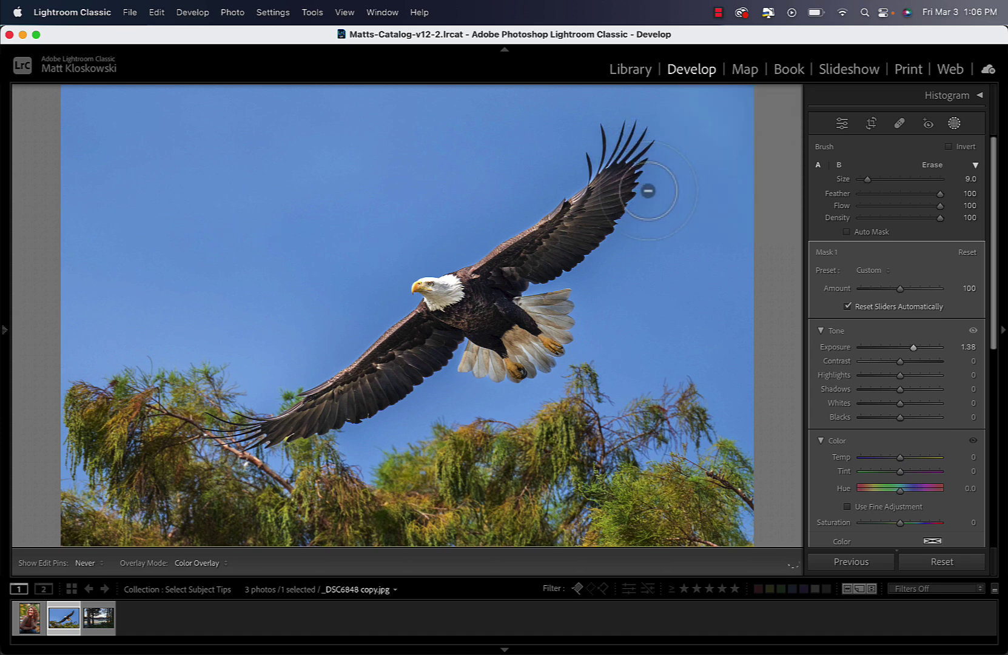
pyautogui.press('h')
pyautogui.press('h')
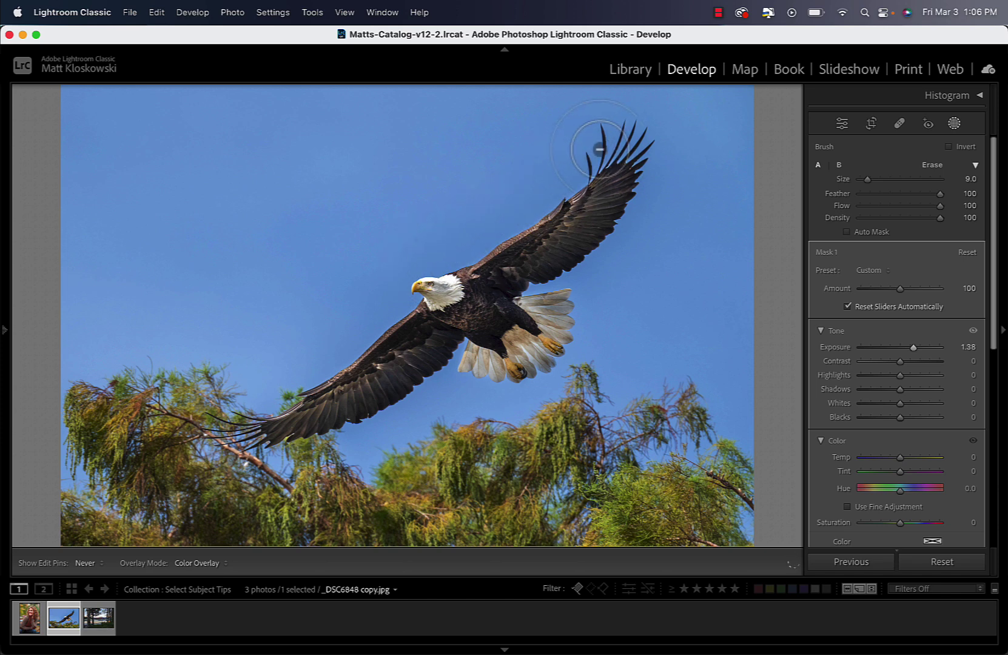
pyautogui.moveTo(599, 149); pyautogui.dragTo(622, 136)
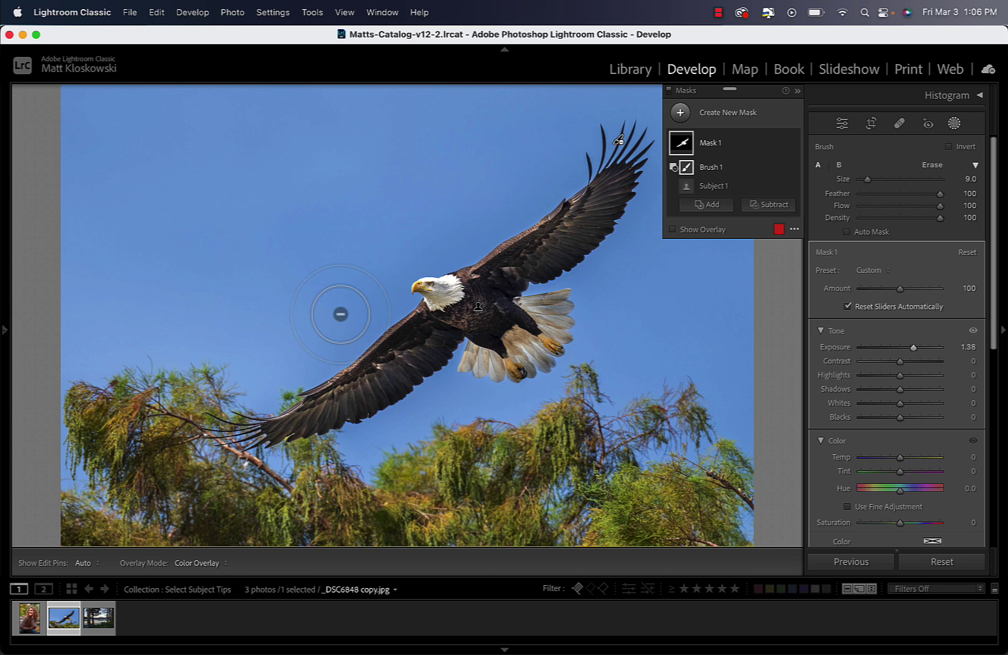
pyautogui.moveTo(690, 145)
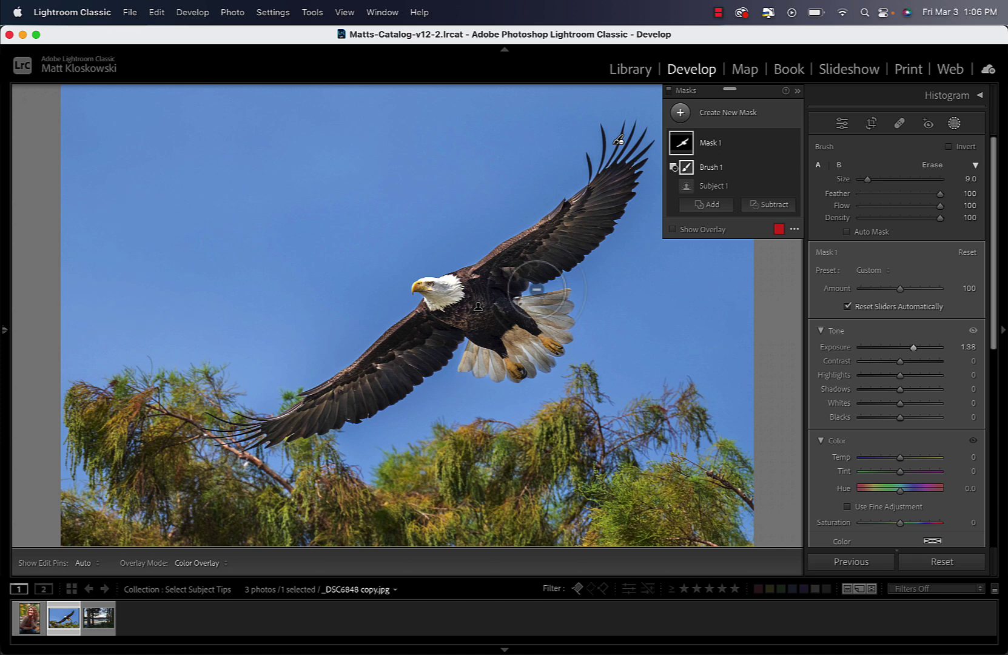
# - Fine-tune the masked eagle's Exposure, nudging it up and then back down
pyautogui.press('alt')
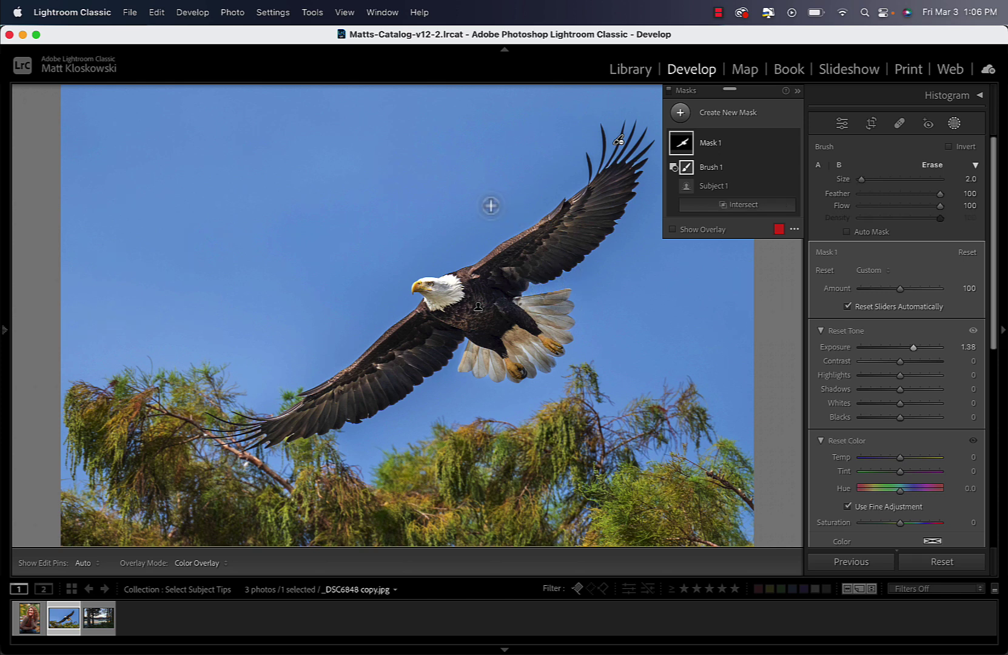
pyautogui.scroll(4, 491, 206)
pyautogui.scroll(-2, 491, 203)
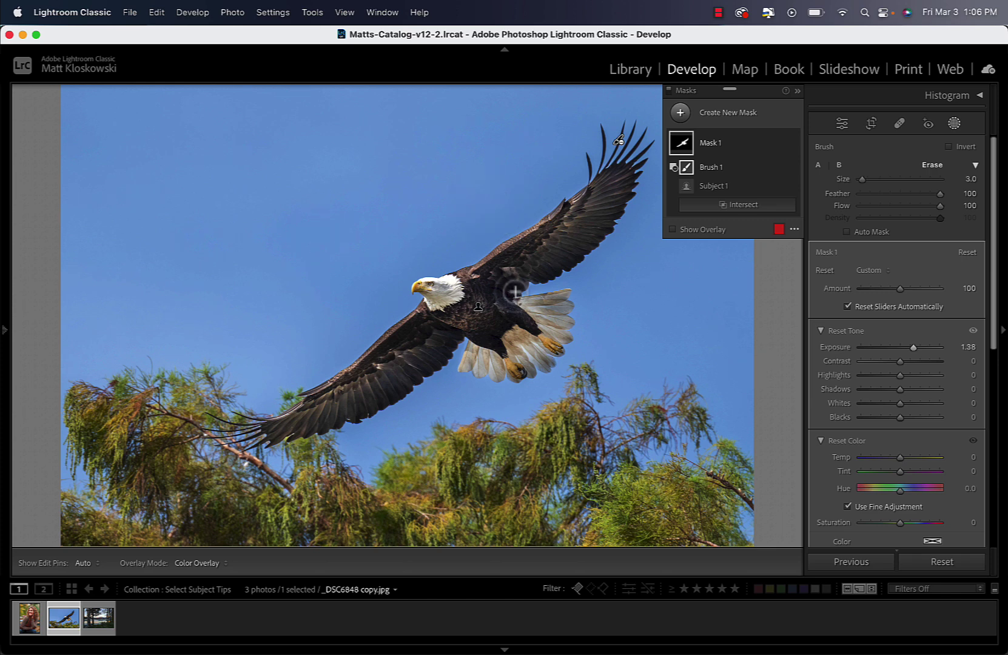
pyautogui.scroll(6, 515, 292)
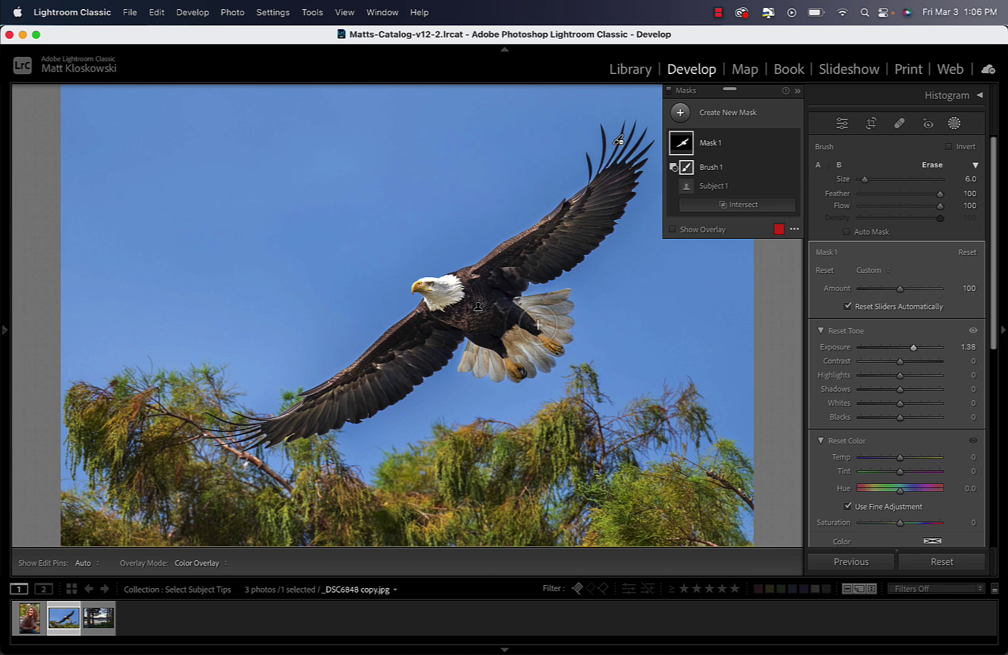
pyautogui.press('h')
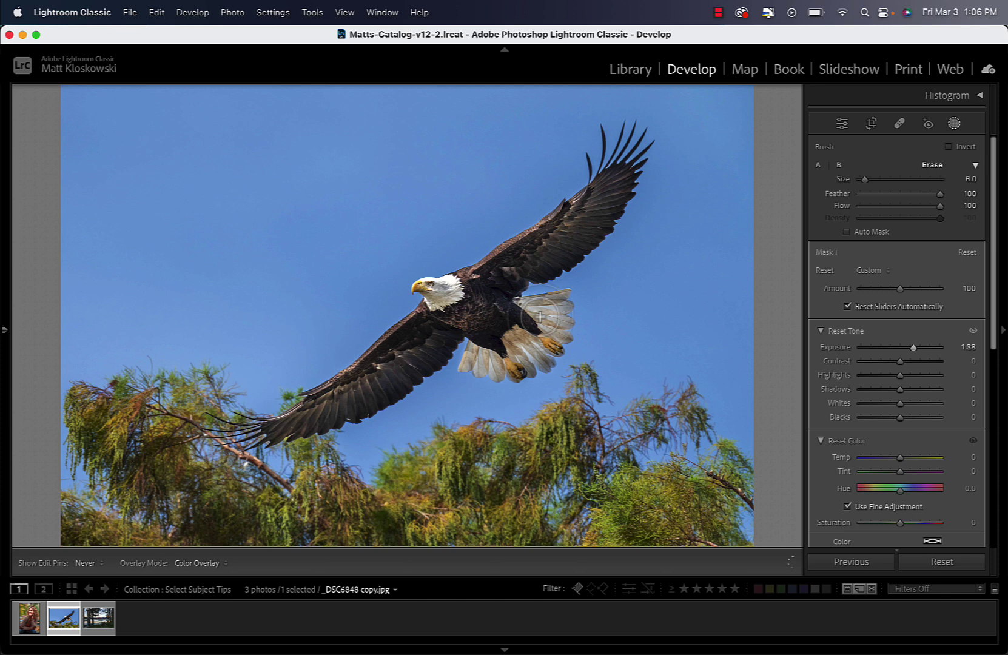
pyautogui.press('h')
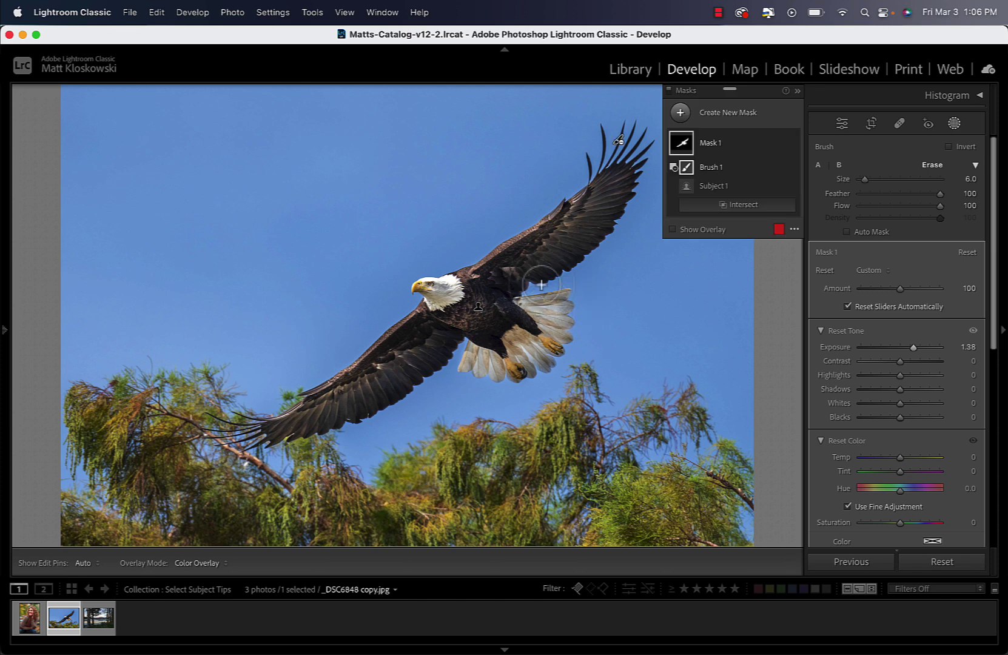
pyautogui.scroll(3, 542, 285)
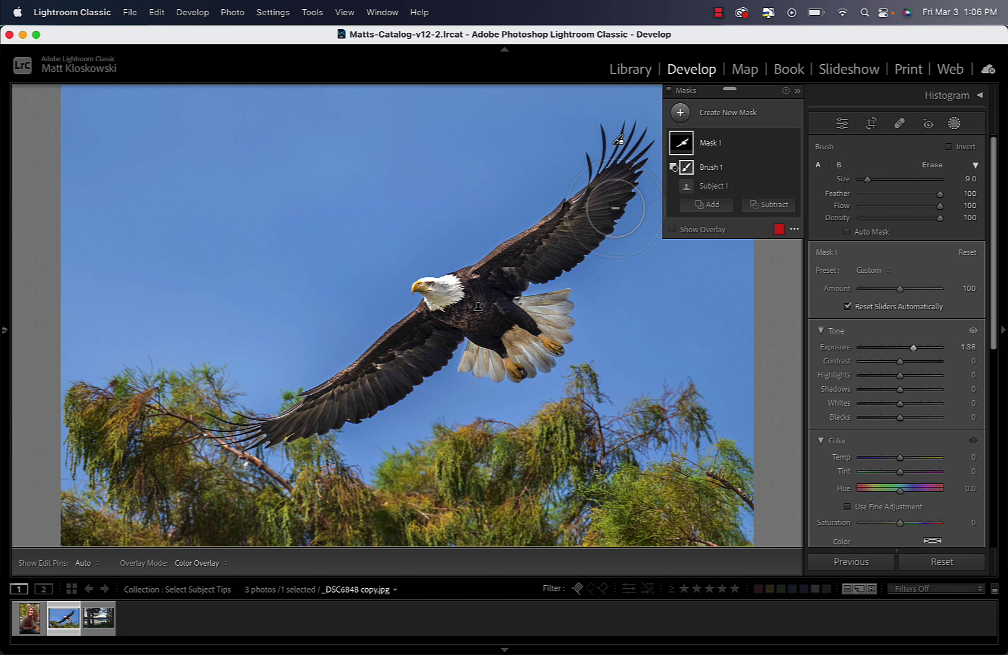
pyautogui.moveTo(920, 352); pyautogui.dragTo(922, 349)
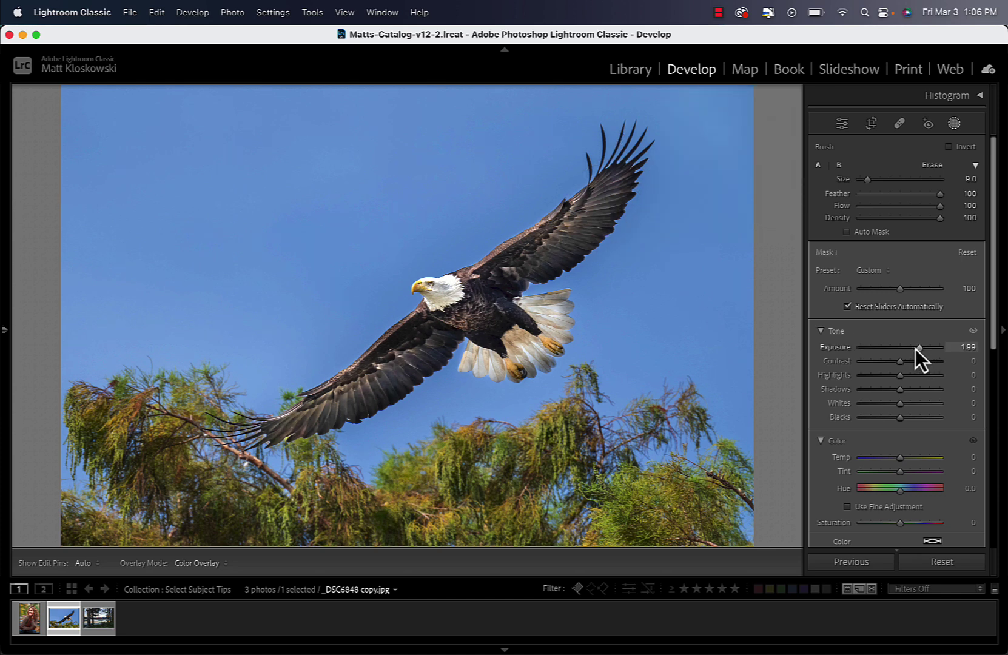
pyautogui.moveTo(916, 349); pyautogui.dragTo(907, 350)
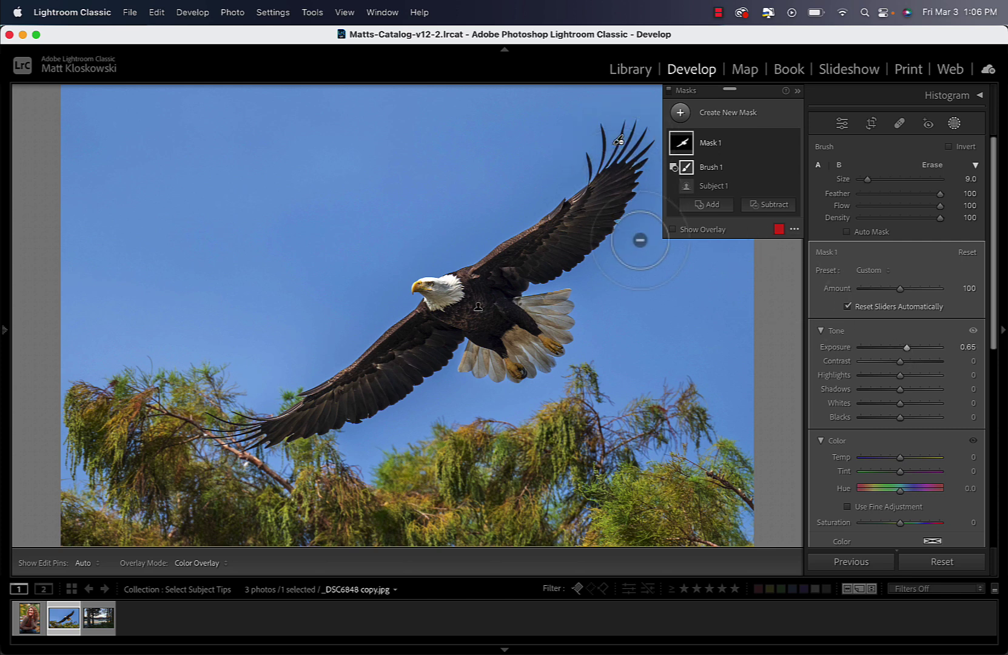
# - Delete all masks on the eagle photo and create a fresh Subject mask
pyautogui.scroll(-5, 946, 290)
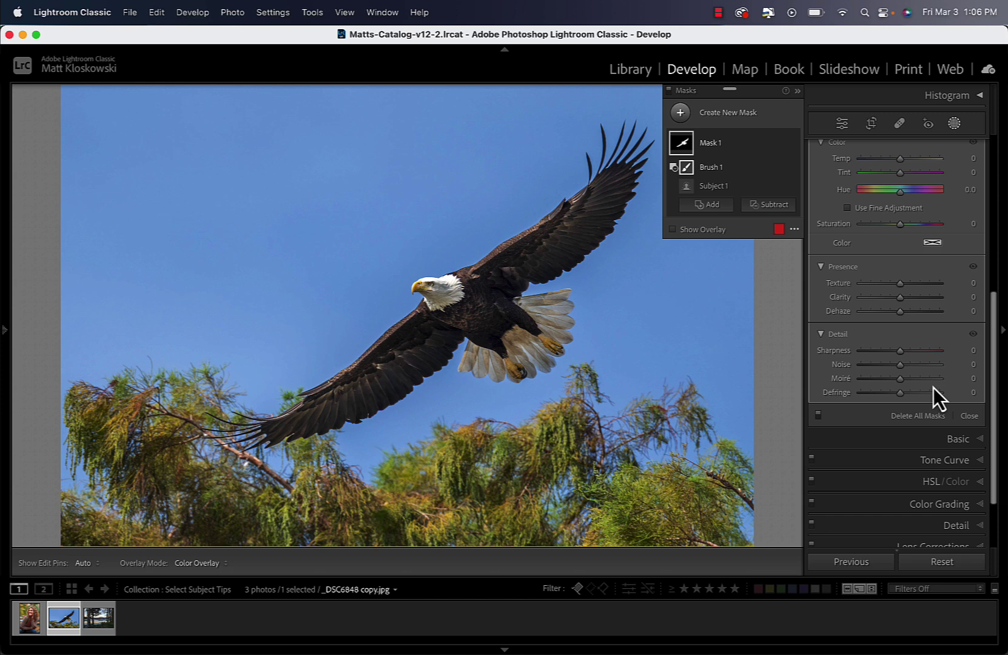
pyautogui.click(921, 416)
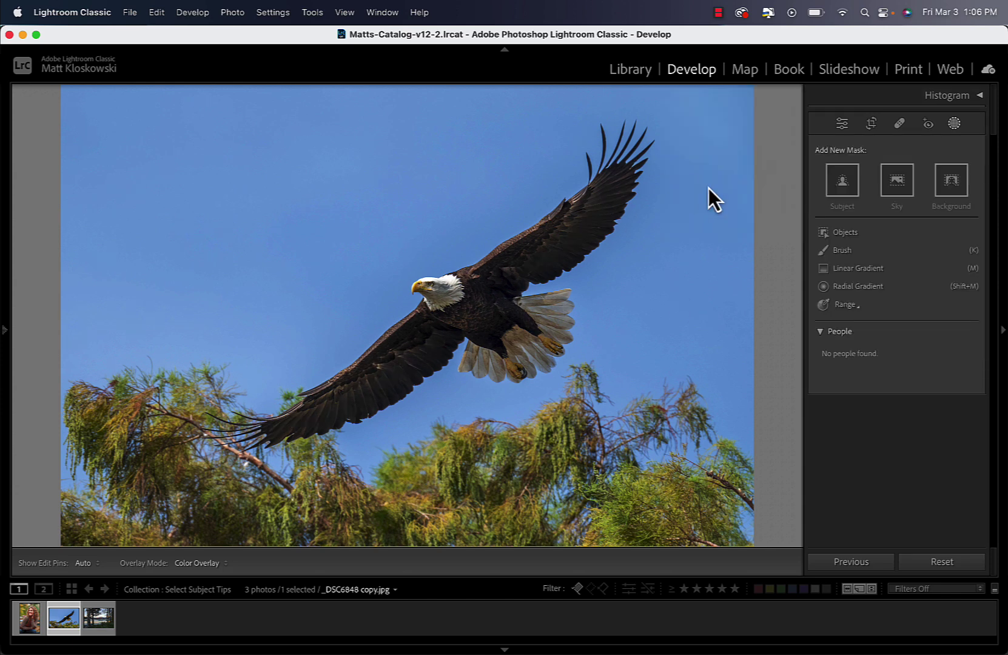
pyautogui.click(844, 182)
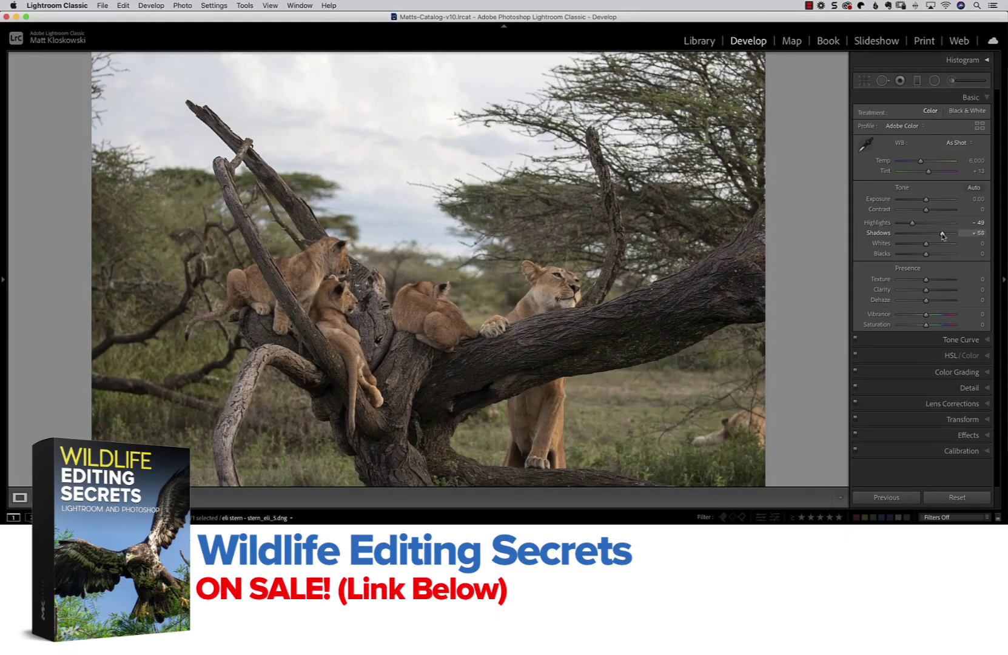
# - Draw a radial mask around the middle lion cub
pyautogui.click(902, 140)
pyautogui.click(935, 80)
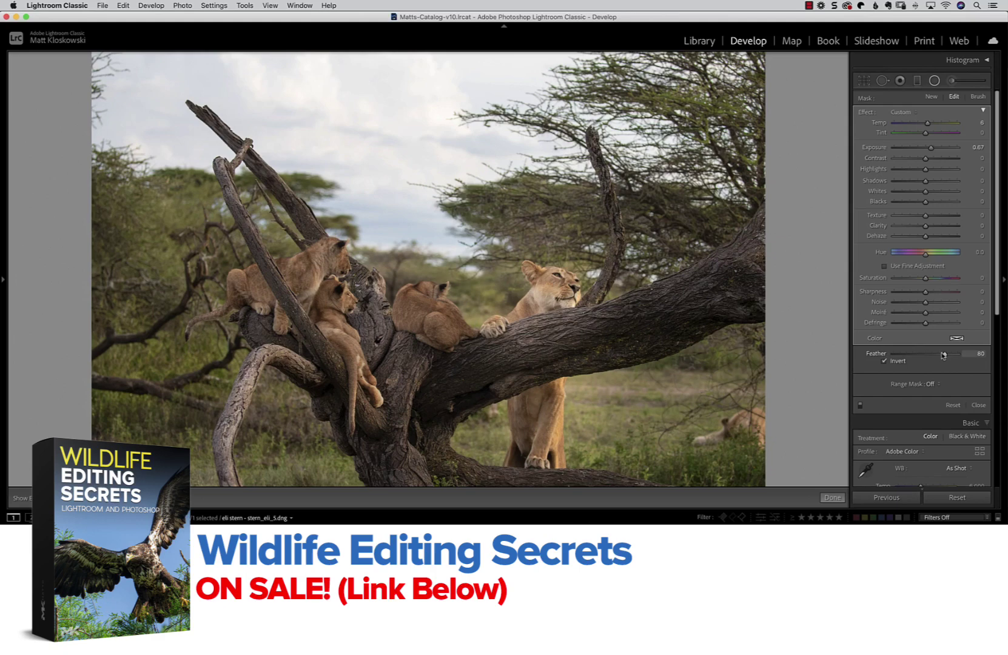
pyautogui.moveTo(429, 313); pyautogui.dragTo(465, 340)
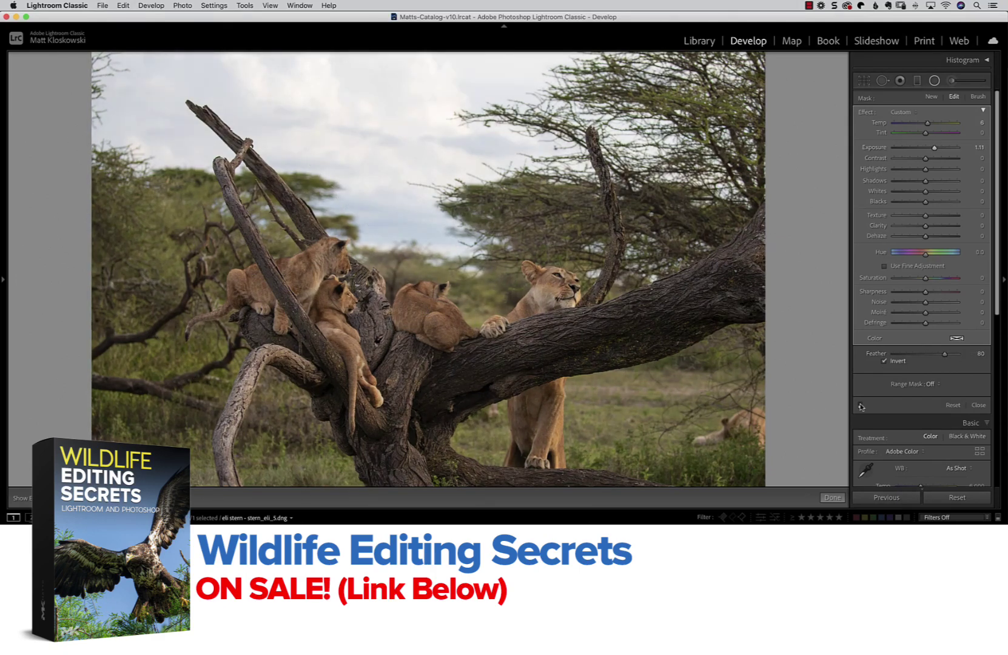
# - Add a brush mask with Exposure 0.39 and send the lion photo to Photoshop
pyautogui.click(951, 80)
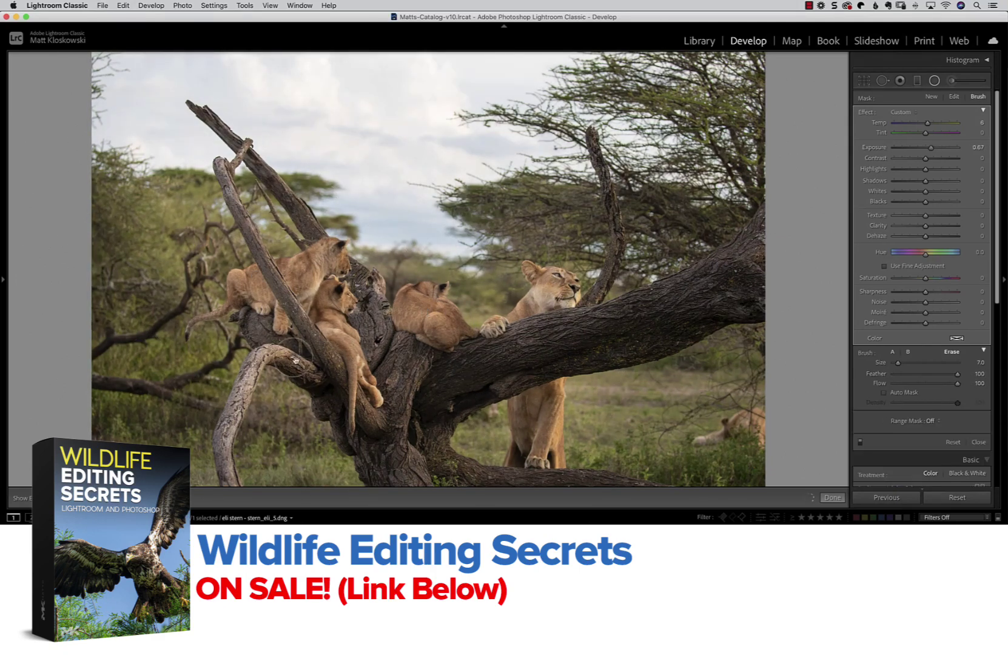
pyautogui.moveTo(932, 148); pyautogui.dragTo(929, 149)
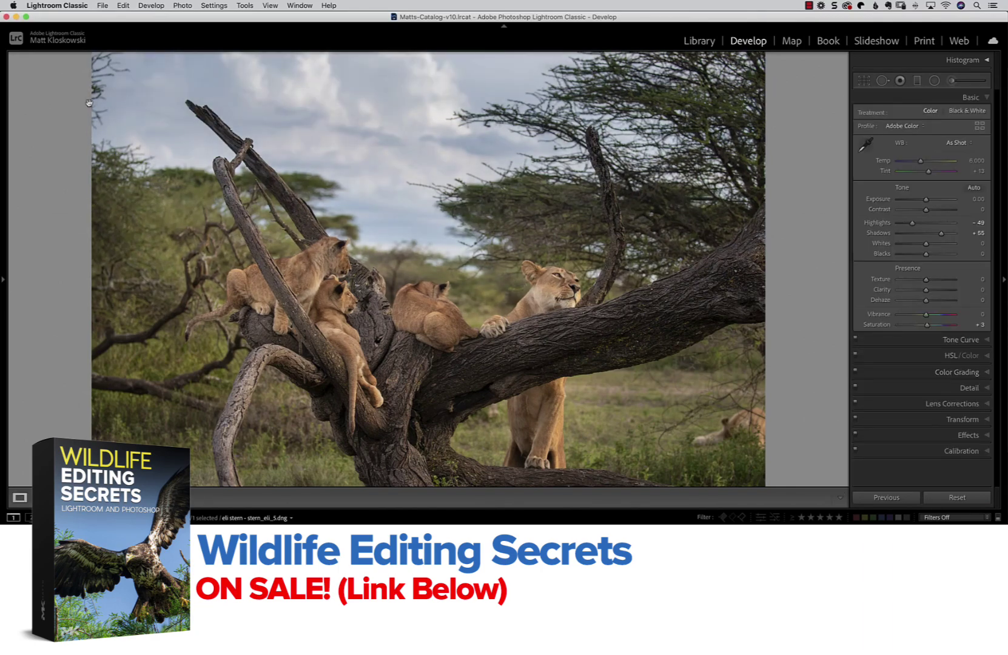
pyautogui.click(183, 6)
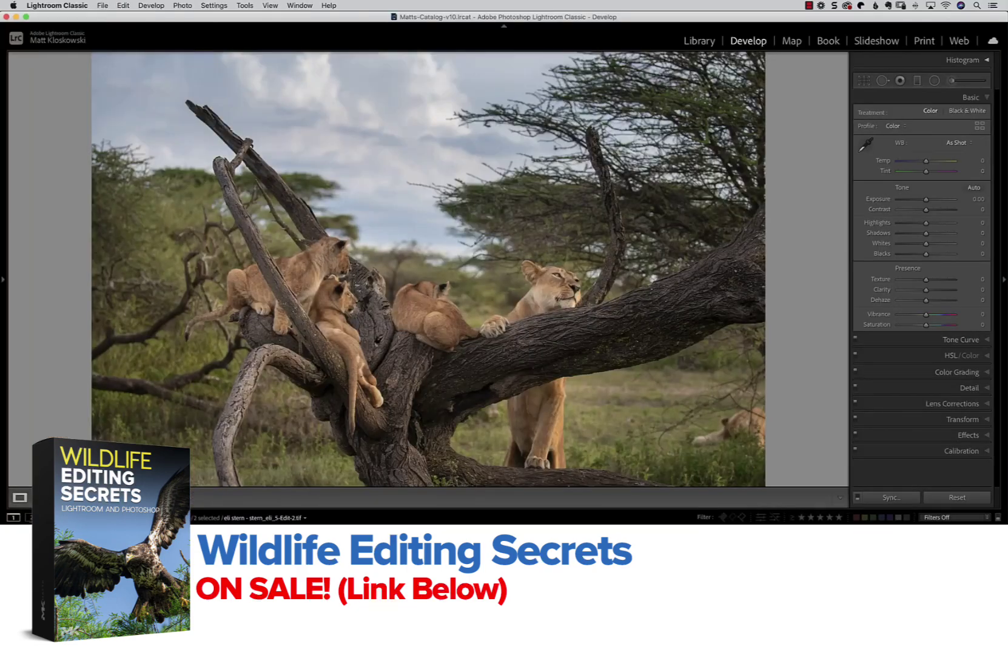
# - On a new layer, clone sky over the twigs near the eagle's wing edge with a smaller brush
pyautogui.click(856, 208)
pyautogui.click(856, 208)
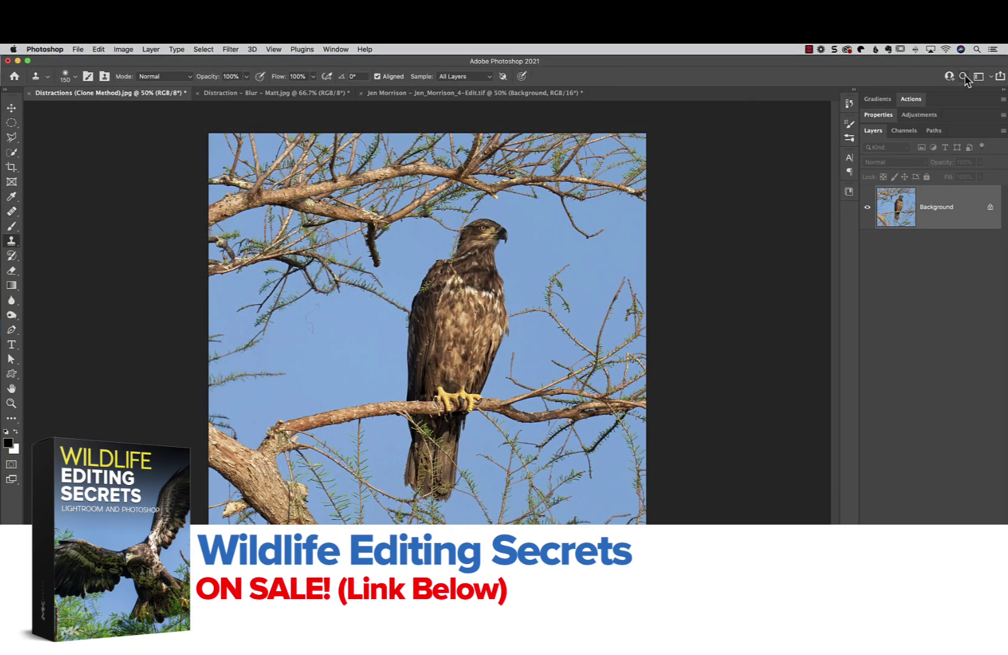
pyautogui.click(11, 211)
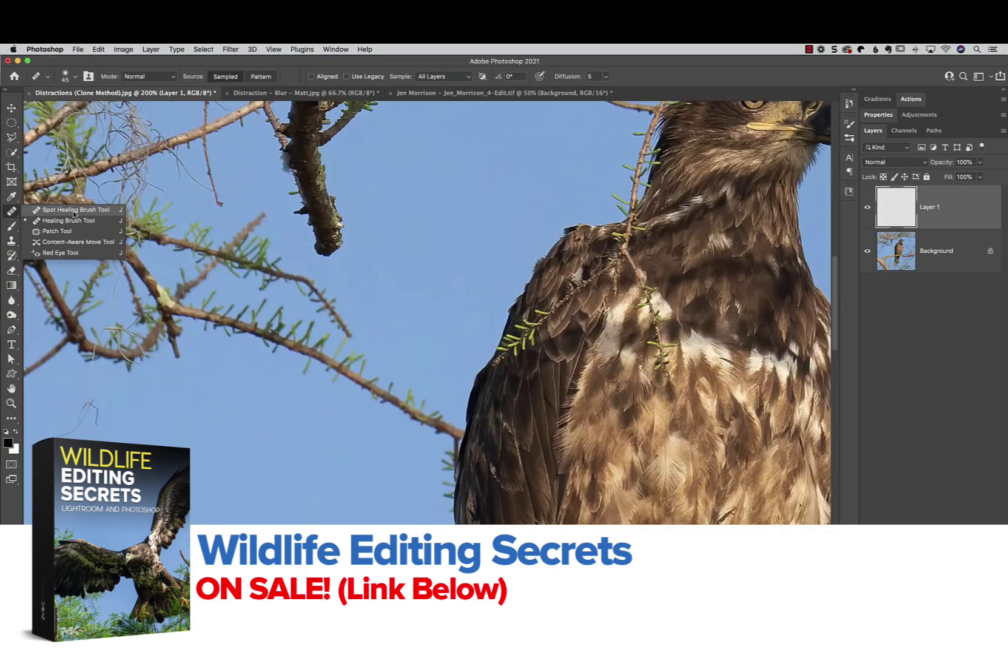
pyautogui.press('s')
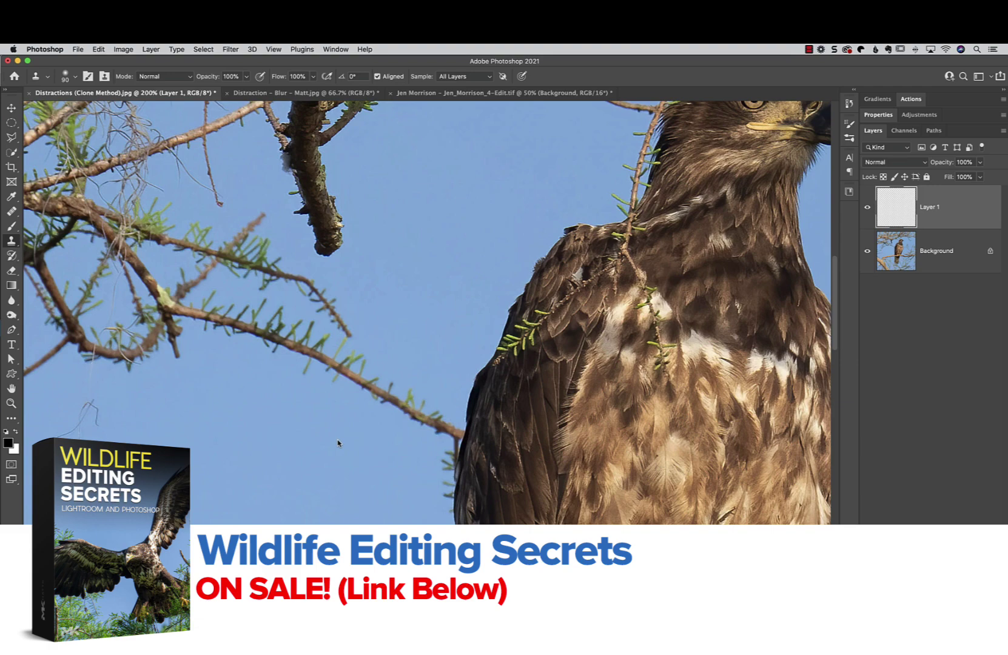
pyautogui.keyDown('alt'); pyautogui.click(320, 396); pyautogui.keyUp('alt')
pyautogui.moveTo(360, 361); pyautogui.dragTo(338, 380)
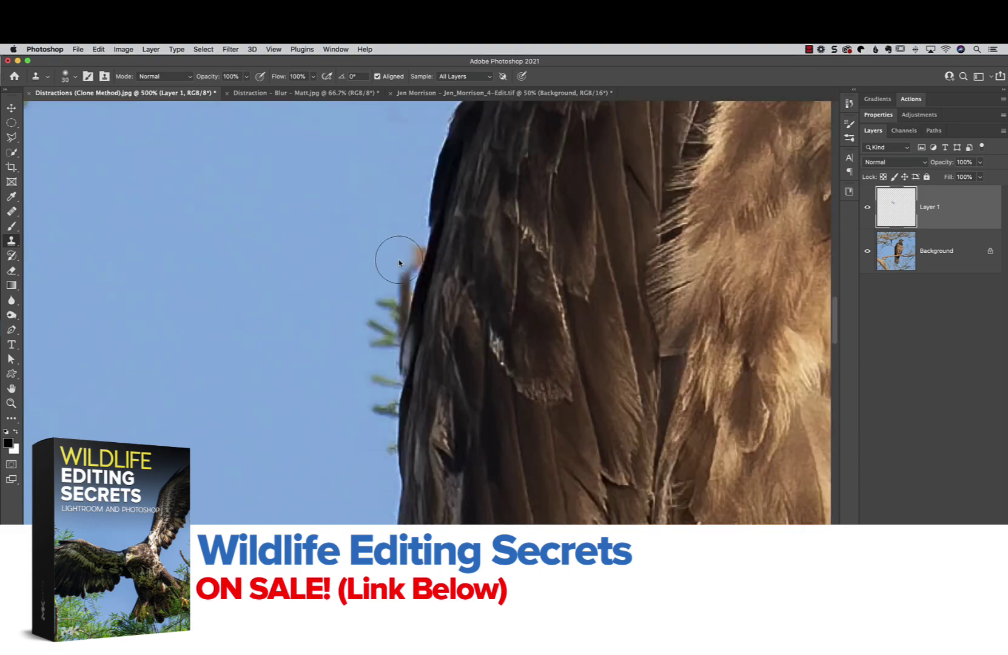
pyautogui.moveTo(393, 255); pyautogui.dragTo(344, 480)
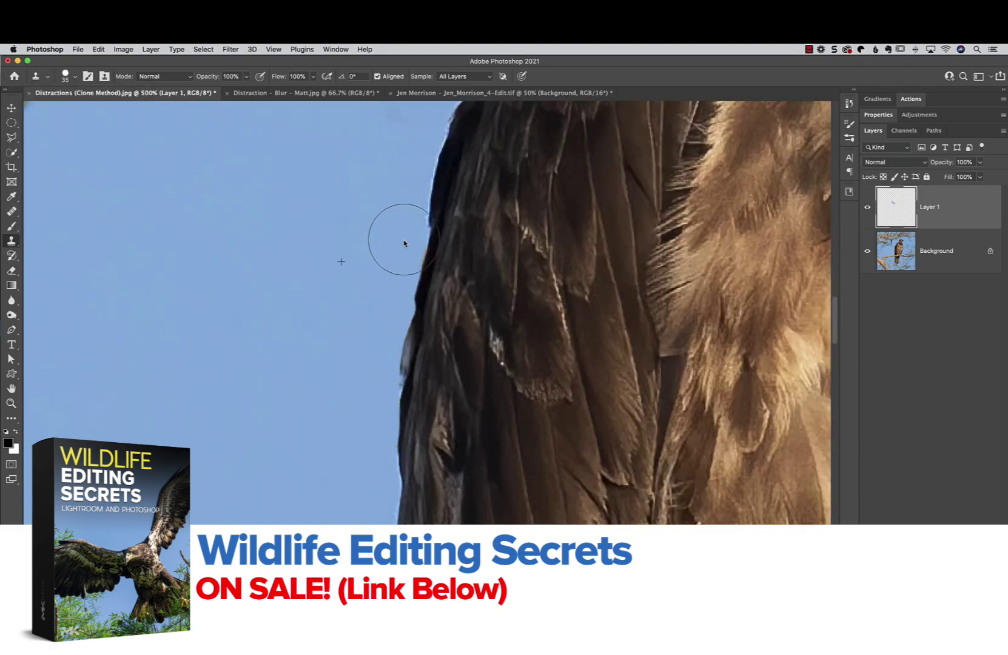
pyautogui.press('z')
pyautogui.moveTo(405, 241); pyautogui.dragTo(461, 244)
pyautogui.press('s')
pyautogui.press('[')
pyautogui.press('[')
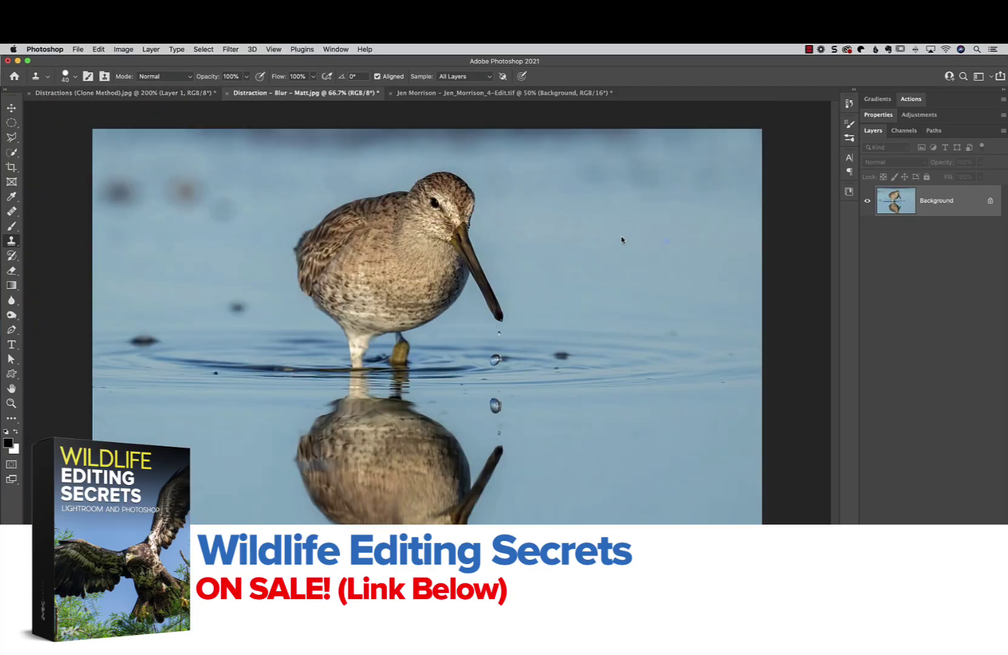
# - Heal the stick off the lion's face and clone out the branch beside the eagle's head
pyautogui.press('j')
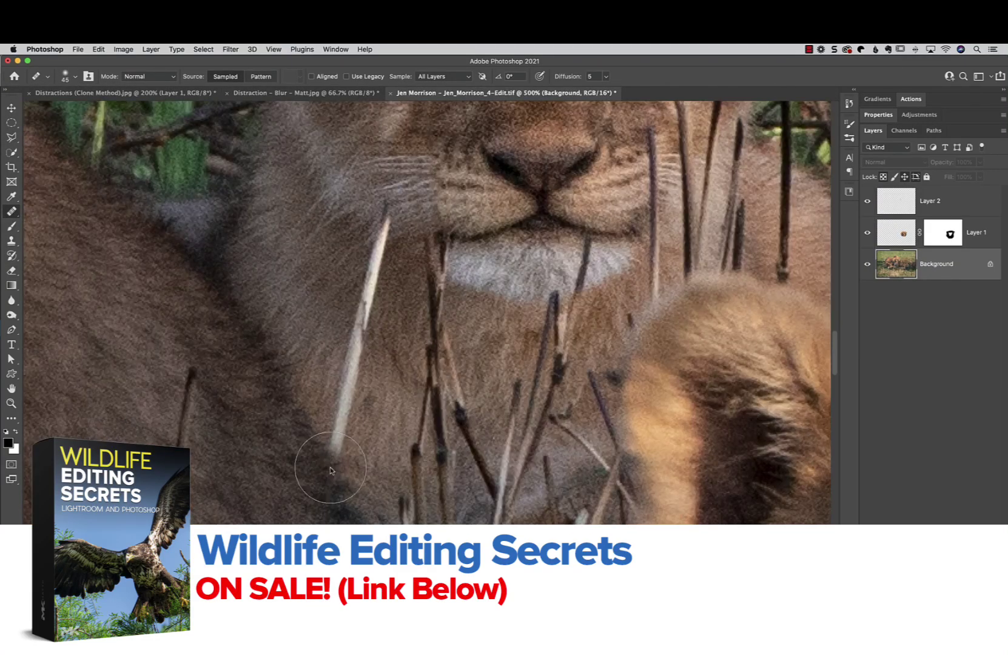
pyautogui.moveTo(330, 471); pyautogui.dragTo(386, 213)
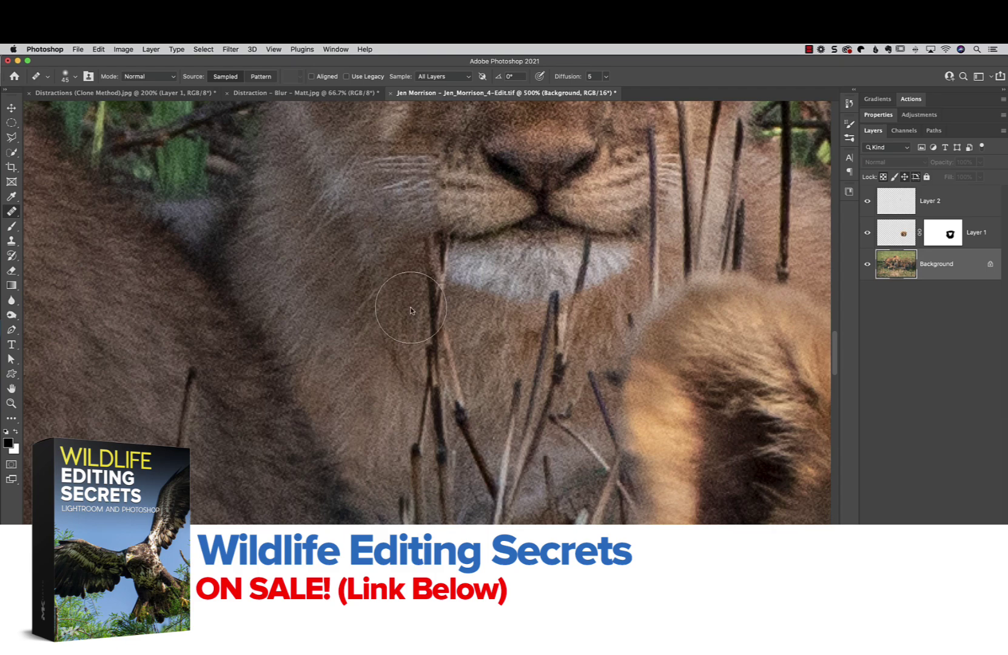
pyautogui.moveTo(528, 418)
pyautogui.mouseDown()
pyautogui.moveTo(704, 421)
pyautogui.moveTo(728, 364)
pyautogui.mouseUp()
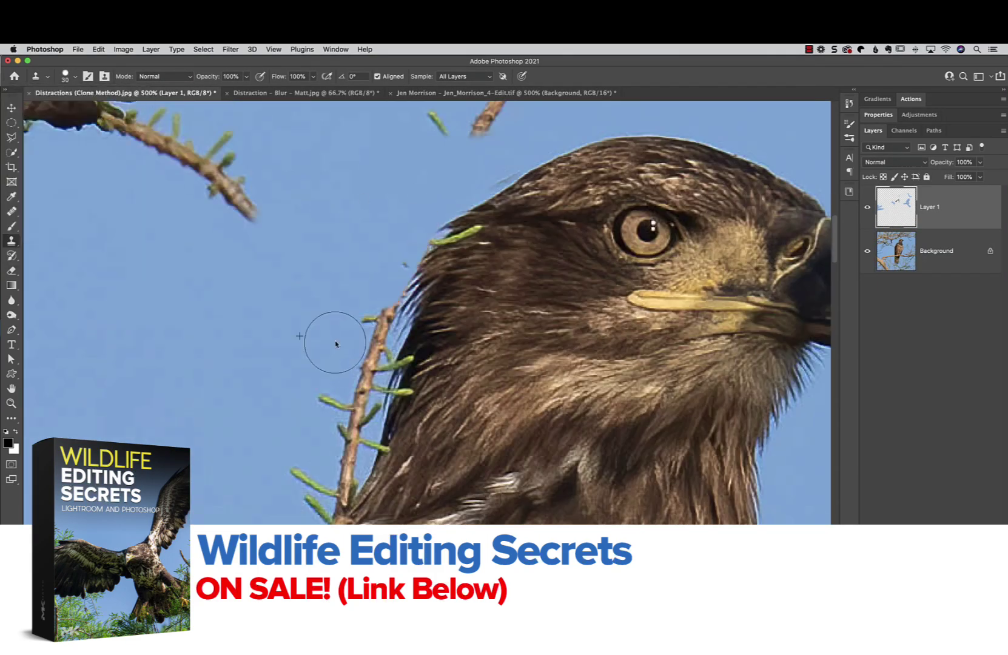
pyautogui.moveTo(364, 337); pyautogui.dragTo(373, 389)
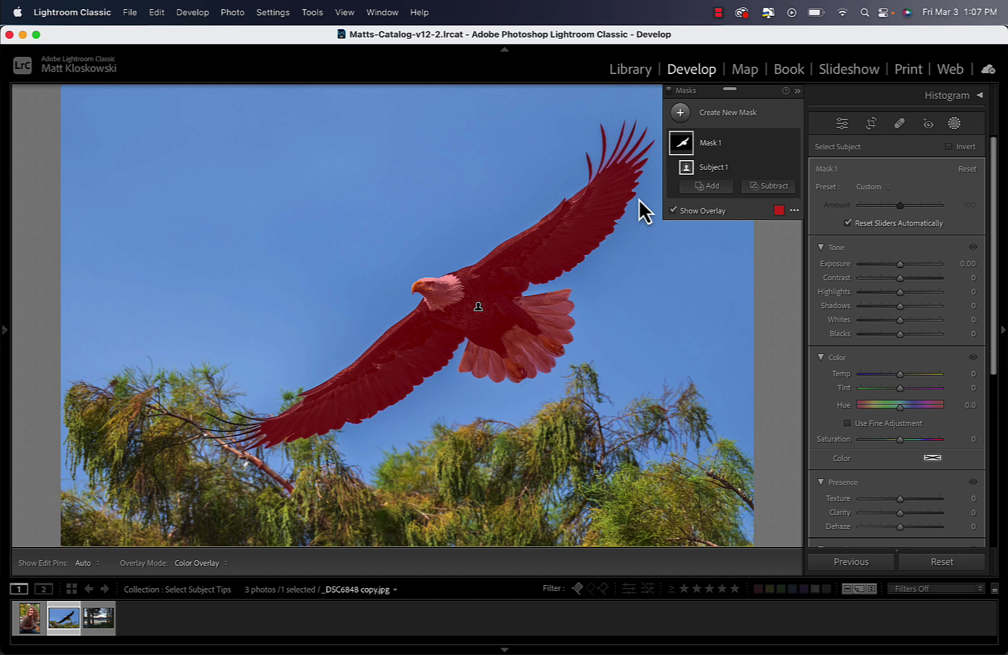
# - Open the Subtract from Mask with… menu for the eagle's Mask 1
pyautogui.click(772, 187)
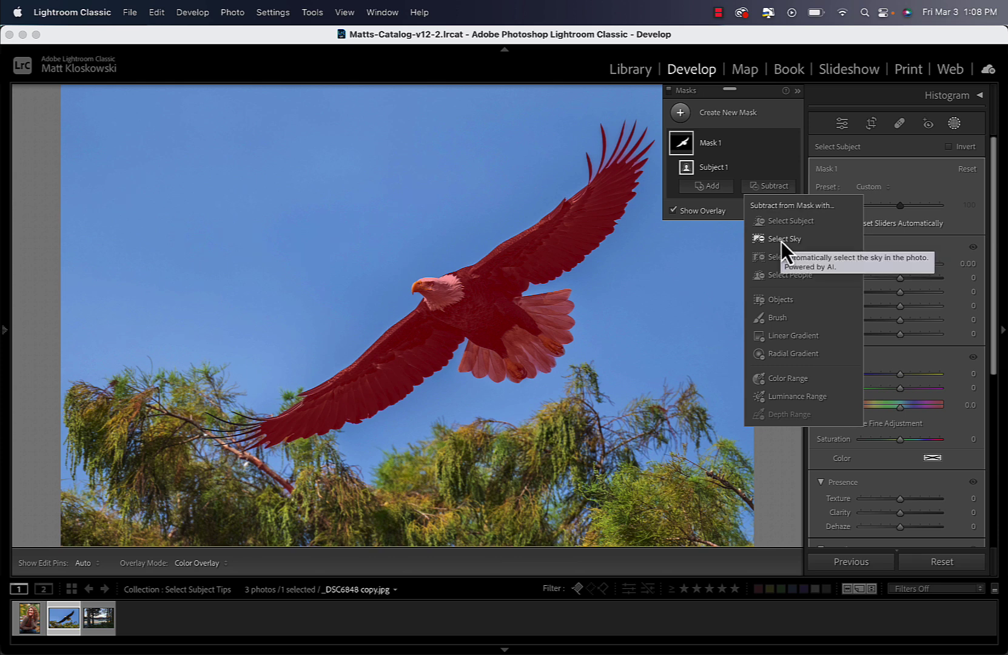
pyautogui.scroll(5, 666, 239)
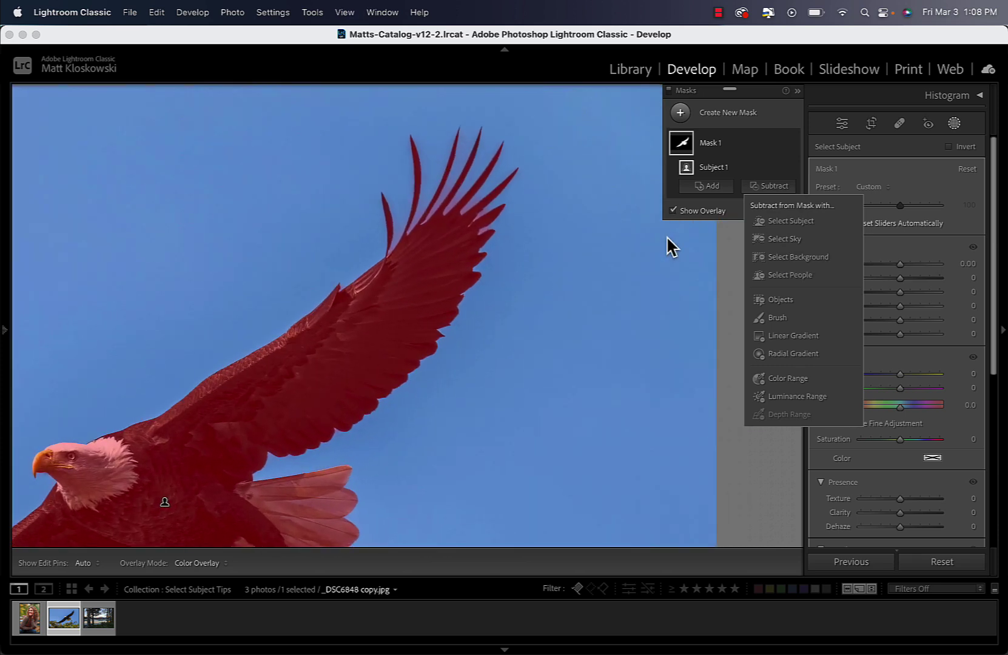
pyautogui.click(786, 240)
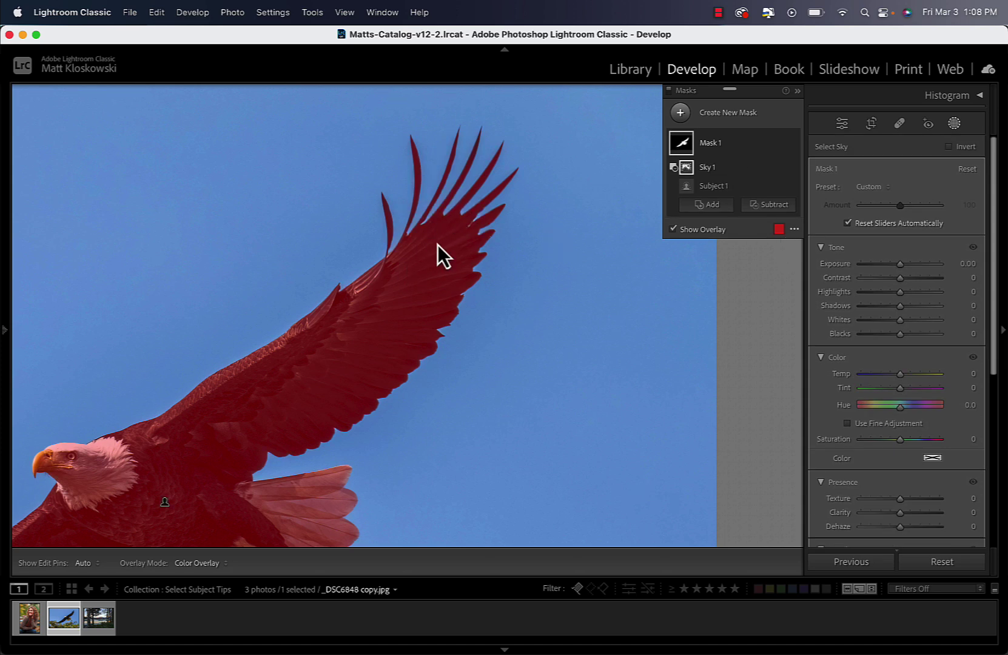
pyautogui.press('super+z')
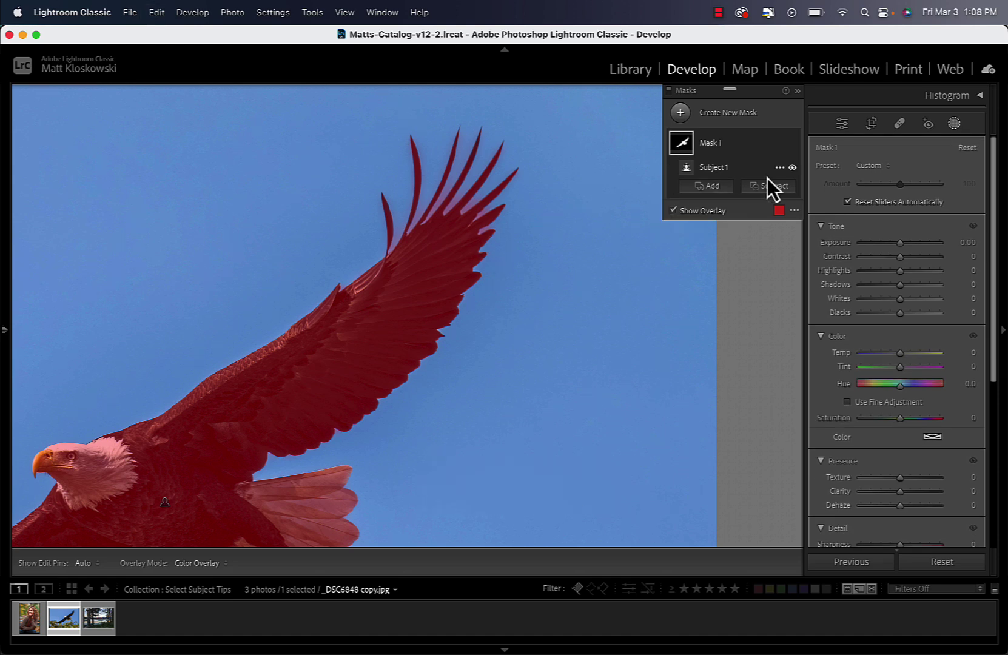
pyautogui.click(769, 187)
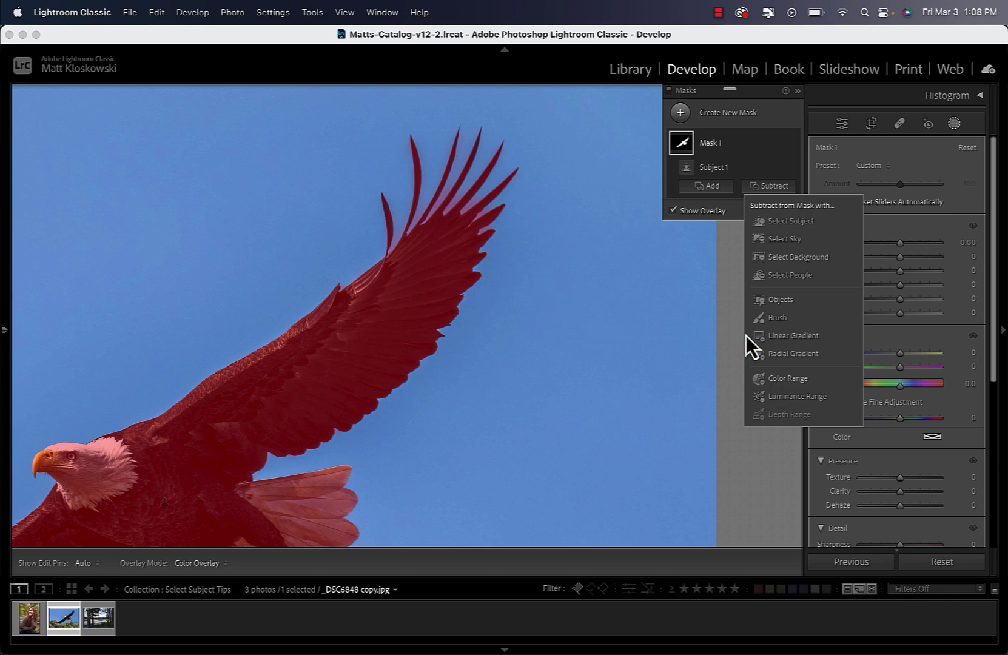
# - Subtract a Color Range sampled across the blue sky from Mask 1, then zoom back to fit
pyautogui.click(774, 376)
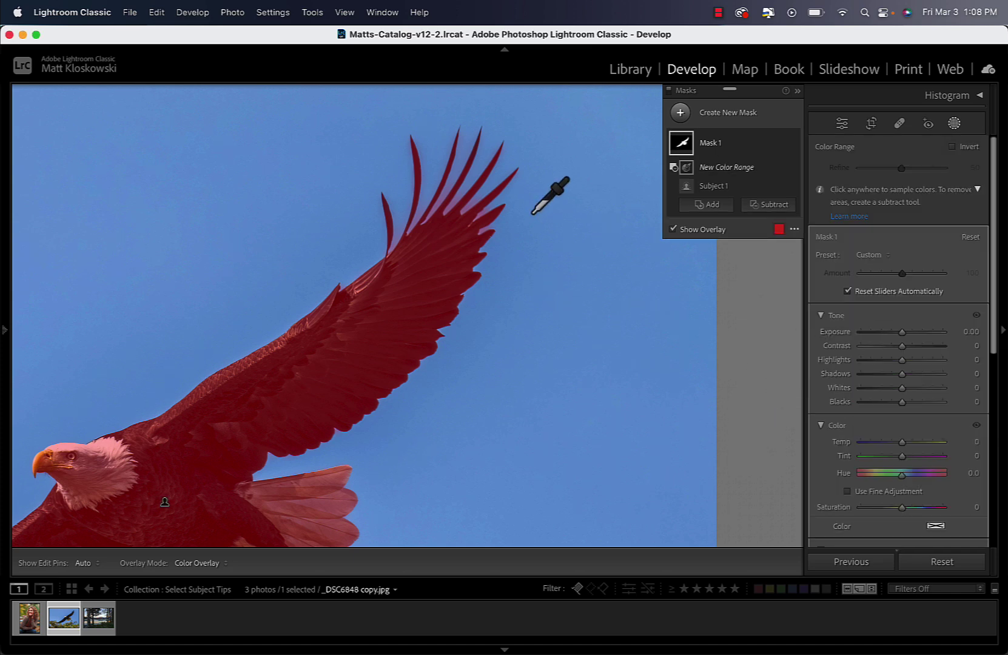
pyautogui.moveTo(544, 128); pyautogui.dragTo(648, 535)
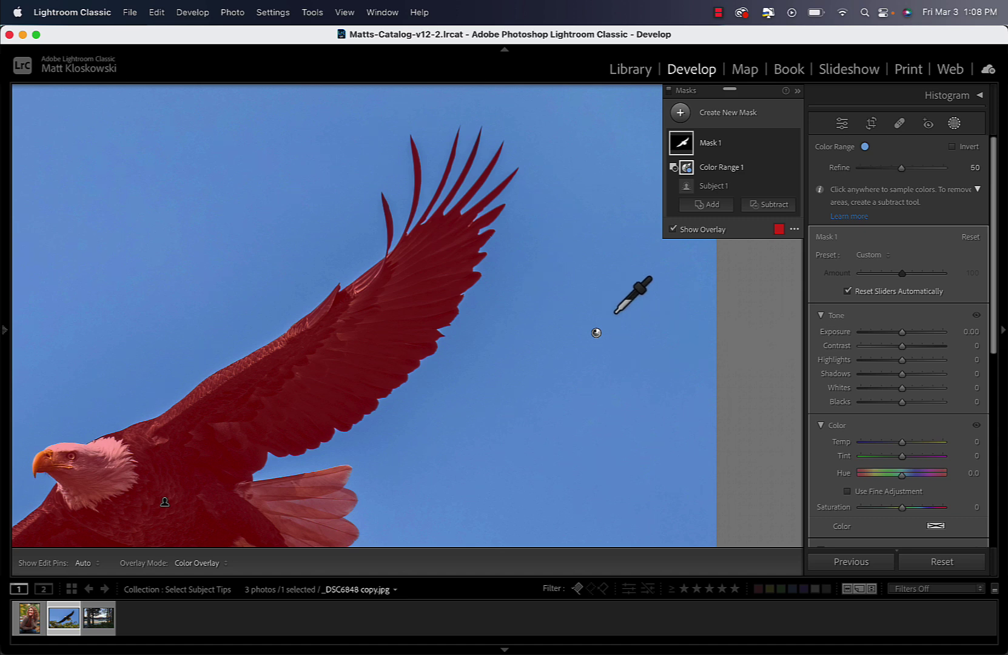
pyautogui.press('z')
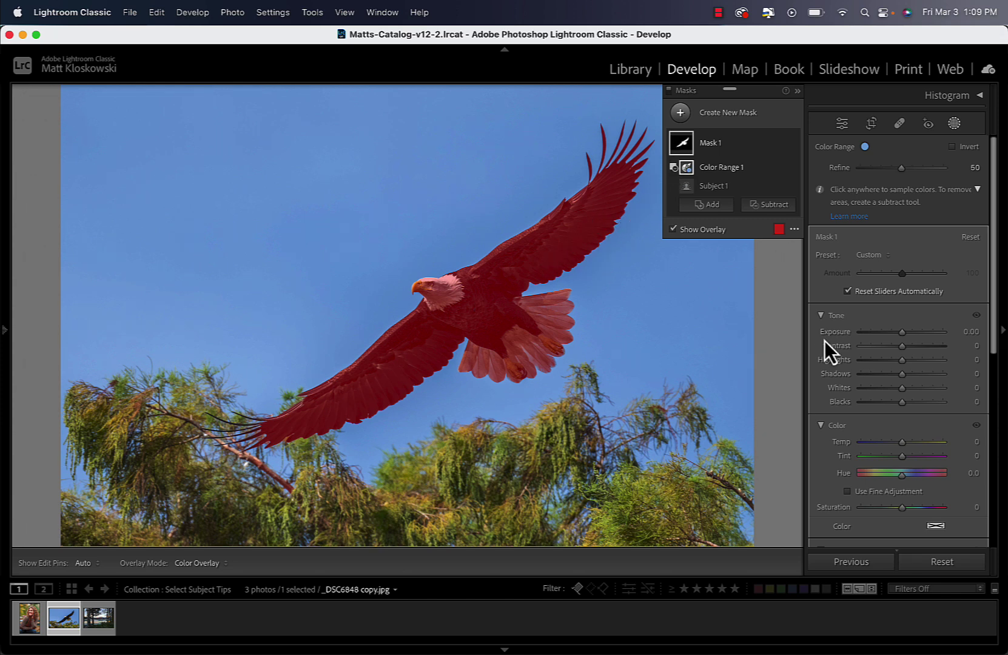
# - Load the curly-haired woman's portrait _MJK9376.NEF from the filmstrip
pyautogui.click(29, 616)
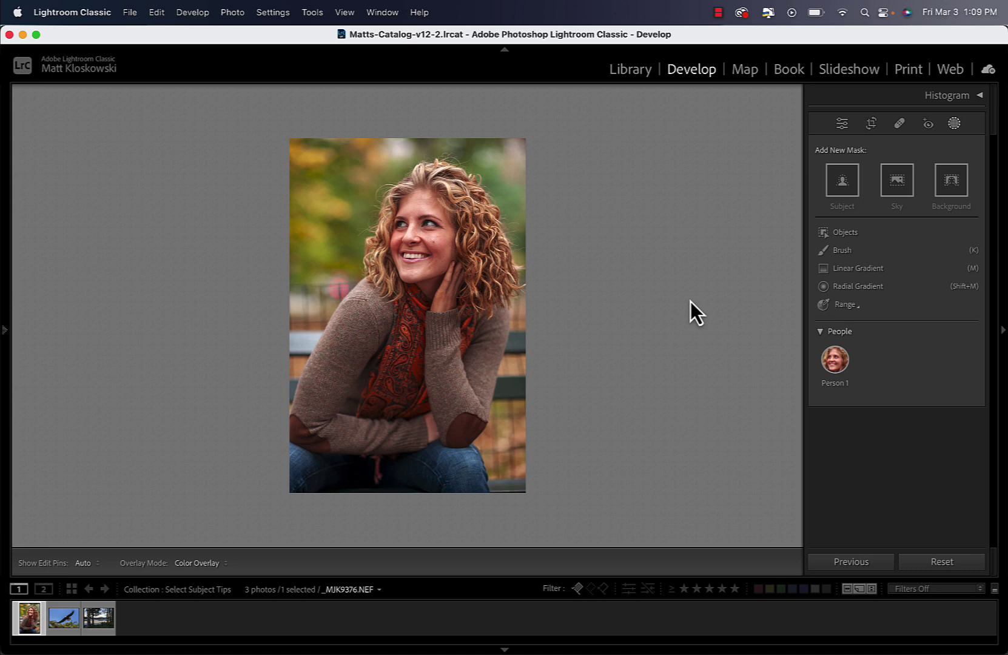
pyautogui.moveTo(828, 366)
# - Create a Subject mask of the woman and open its Subtract menu
pyautogui.click(840, 182)
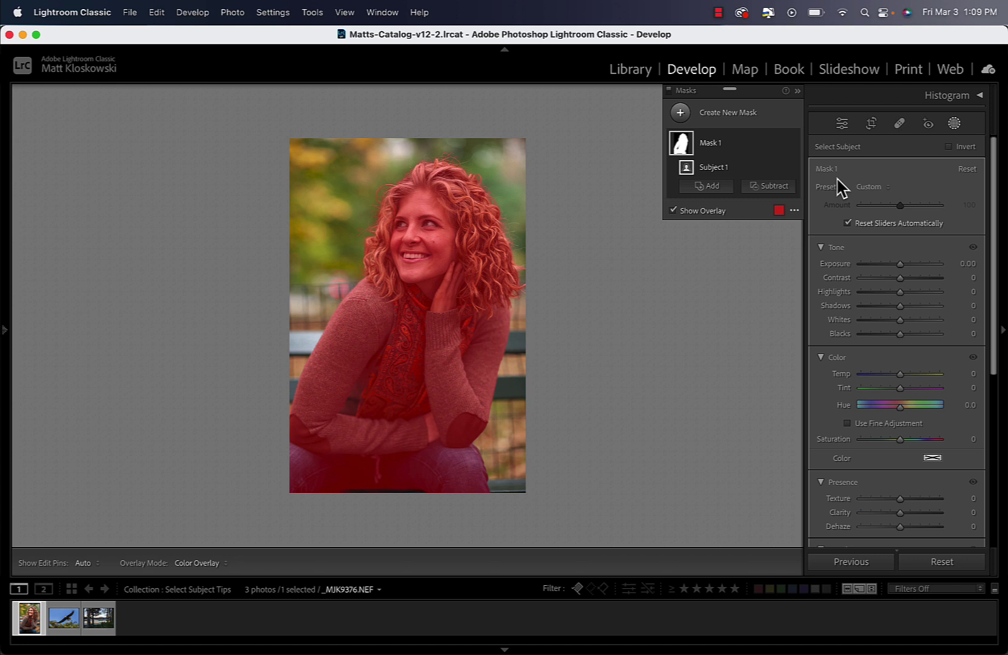
pyautogui.click(774, 186)
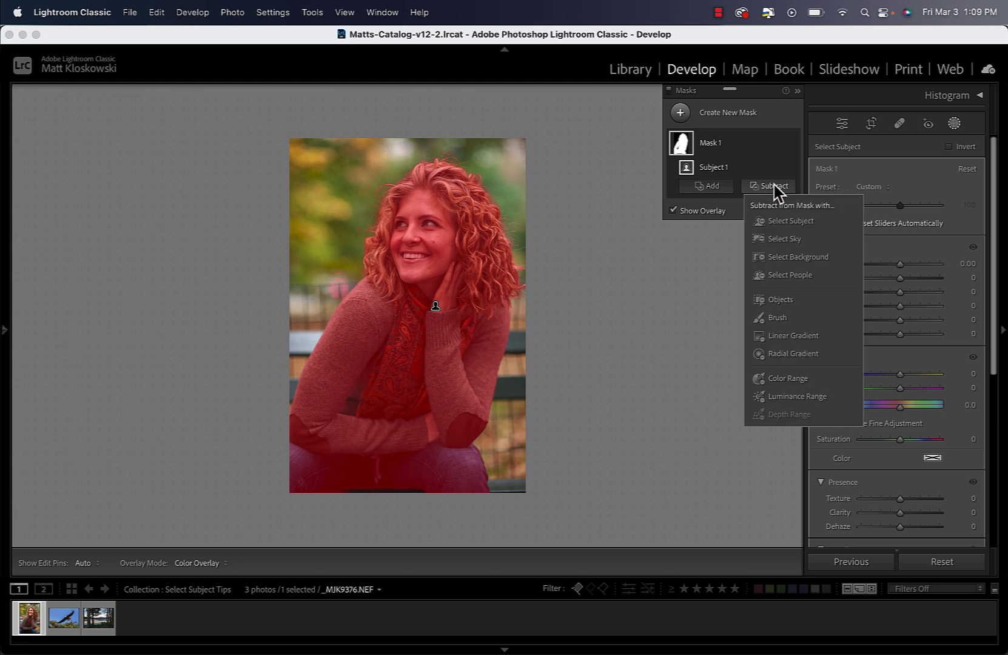
# - Subtract Person 1's face and body skin, eyebrows, eyes, lips, teeth and hair from Mask 1
pyautogui.click(781, 276)
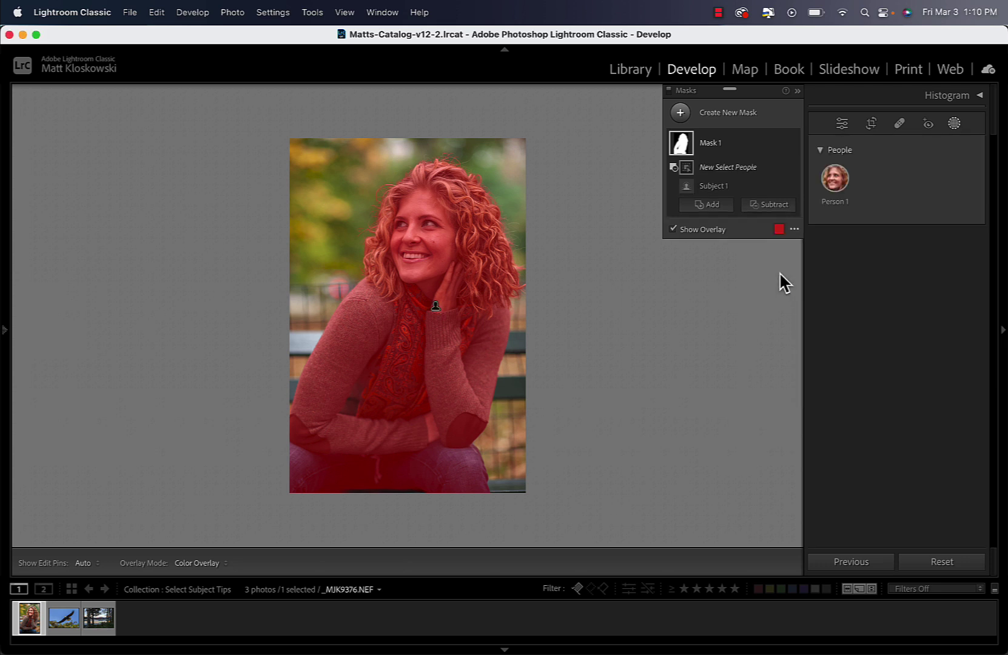
pyautogui.click(836, 179)
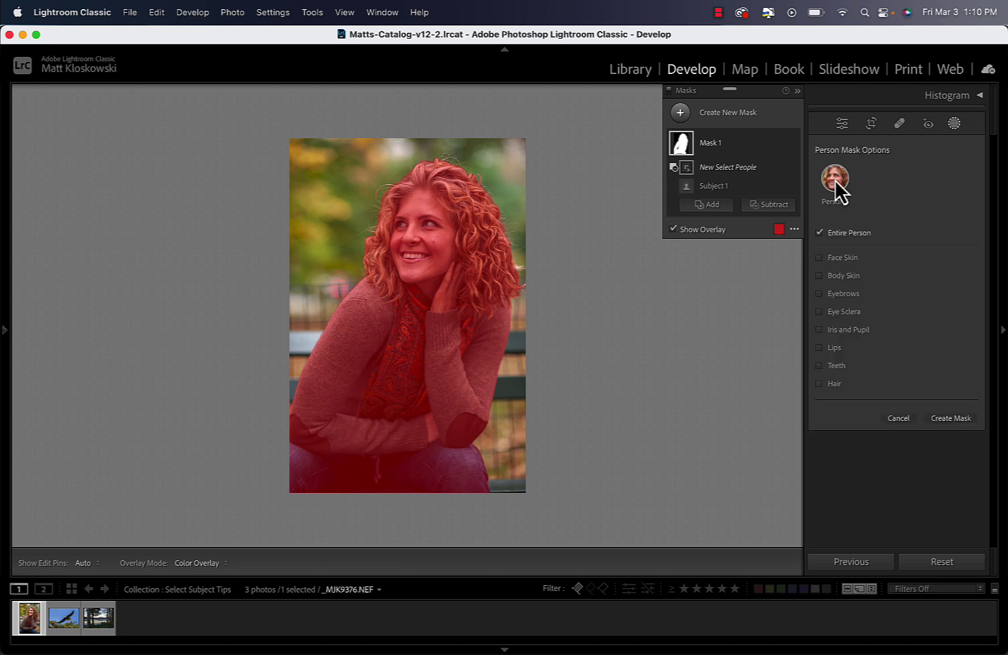
pyautogui.click(820, 258)
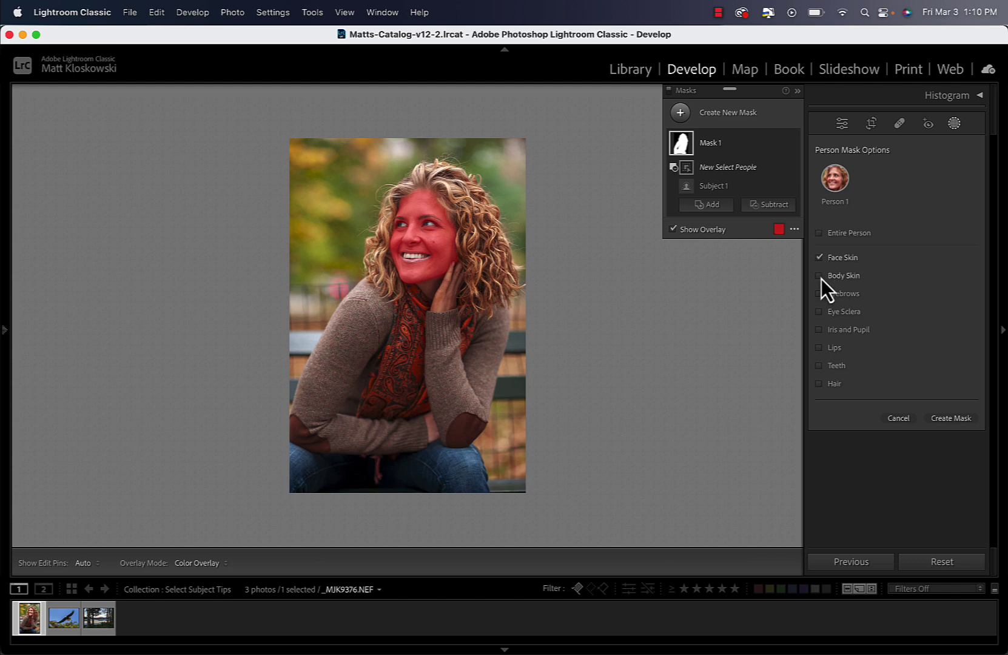
pyautogui.click(821, 276)
pyautogui.click(822, 293)
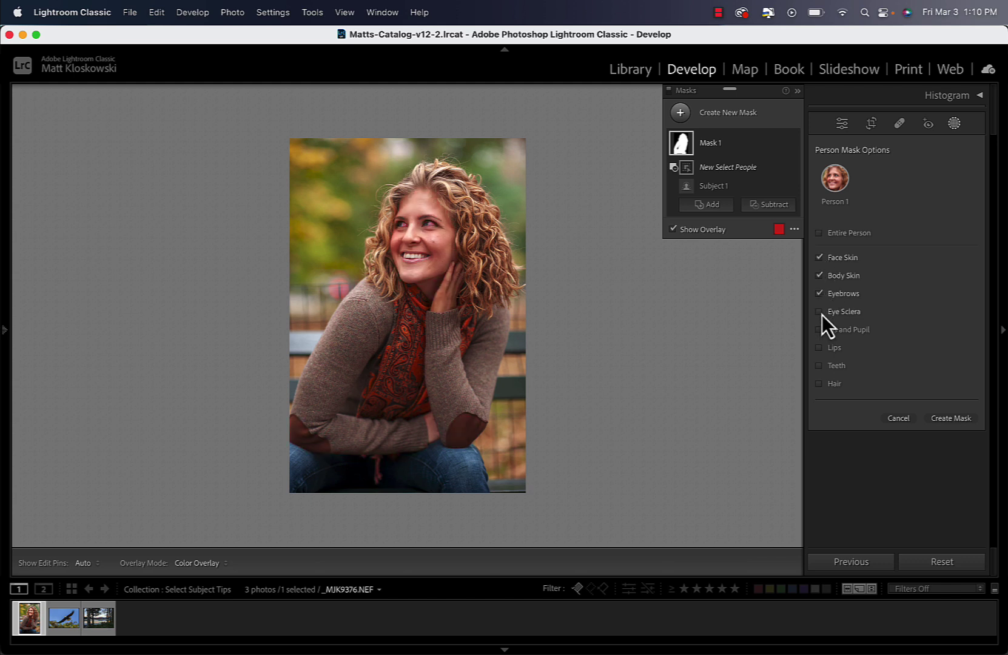
pyautogui.click(821, 313)
pyautogui.click(821, 332)
pyautogui.click(819, 349)
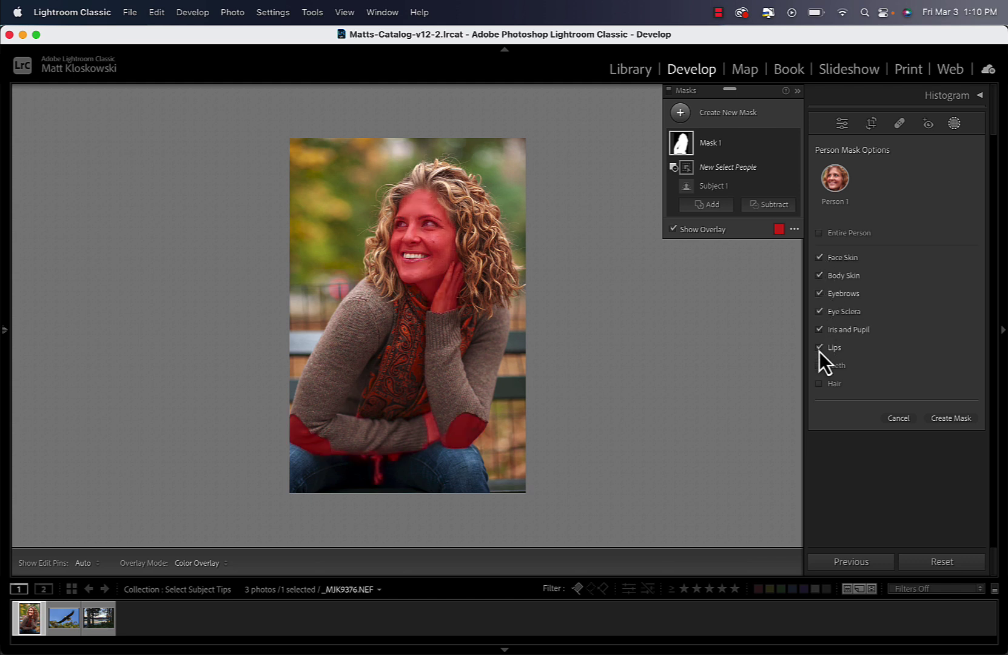
pyautogui.click(820, 365)
pyautogui.click(820, 384)
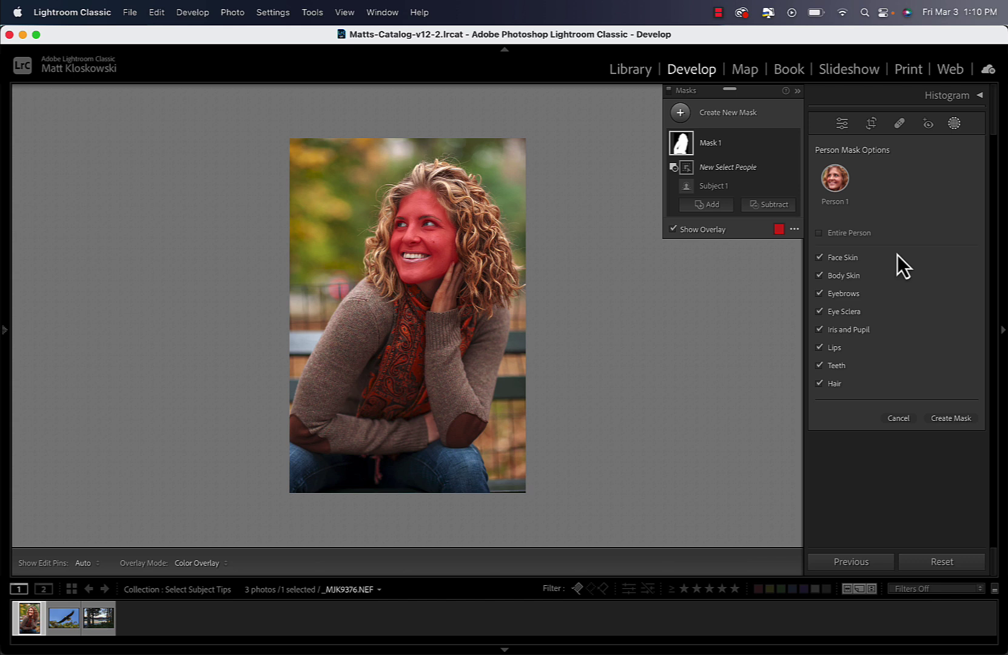
pyautogui.click(950, 418)
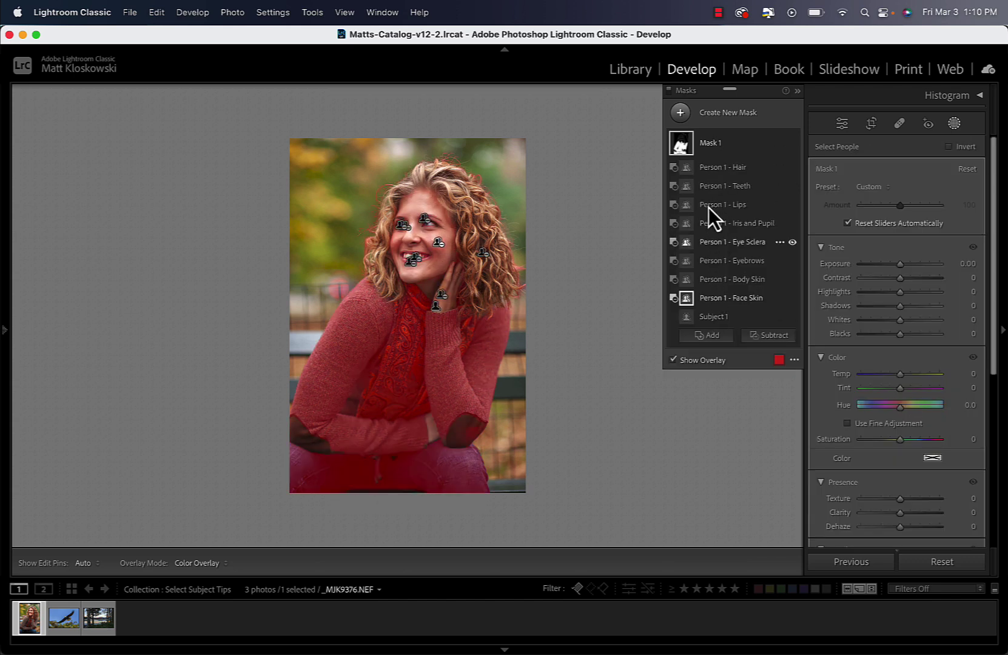
# - Raise the clothing mask's Exposure to 0.47 and reopen the Subtract from Mask menu
pyautogui.click(685, 144)
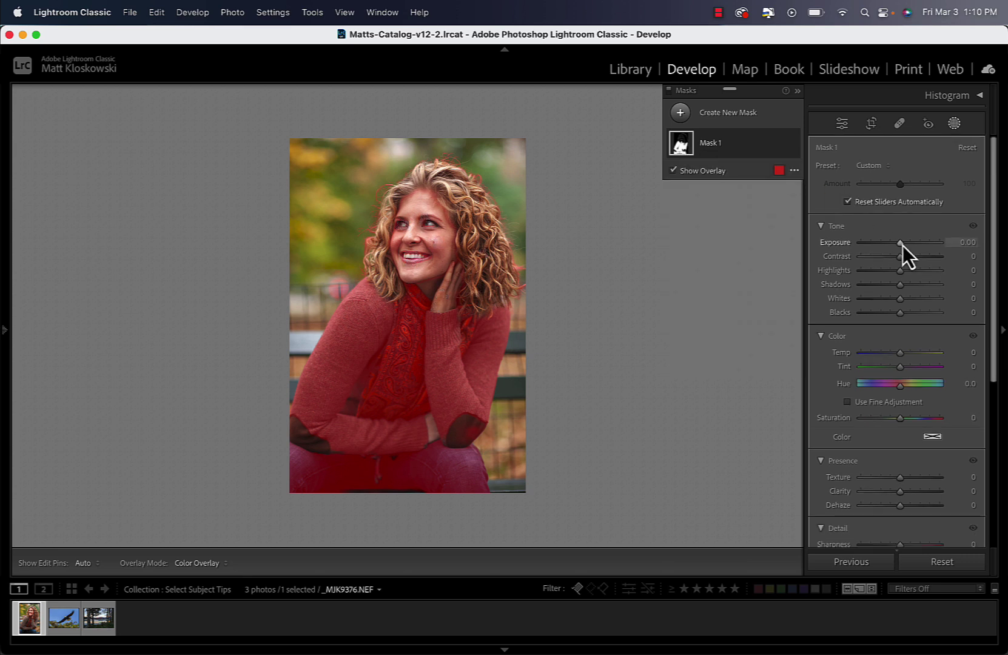
pyautogui.moveTo(902, 245)
pyautogui.mouseDown()
pyautogui.moveTo(892, 245)
pyautogui.moveTo(907, 246)
pyautogui.mouseUp()
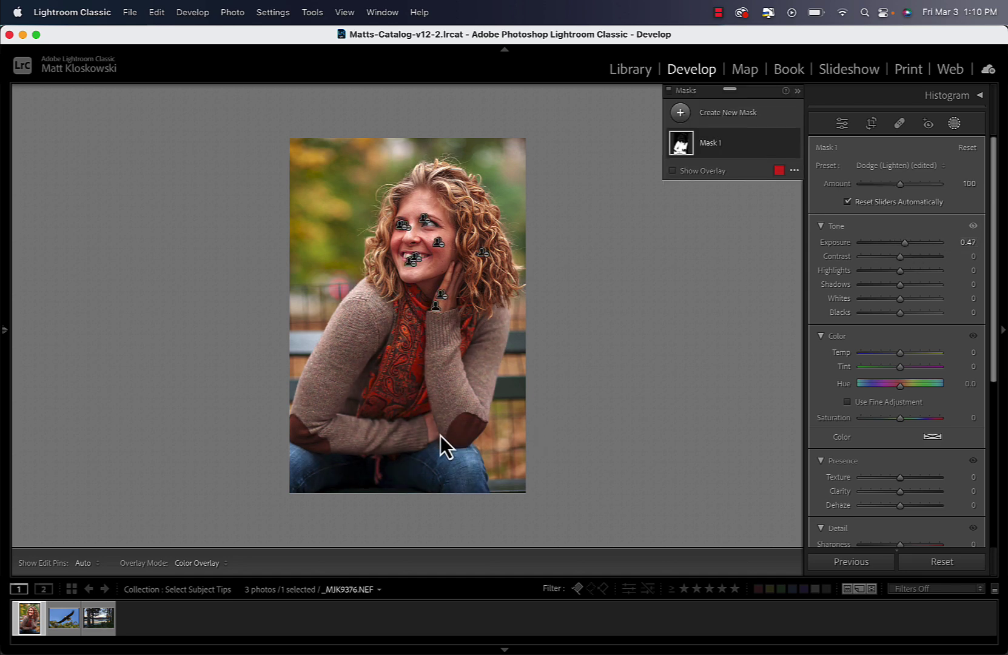
pyautogui.click(687, 145)
pyautogui.click(711, 336)
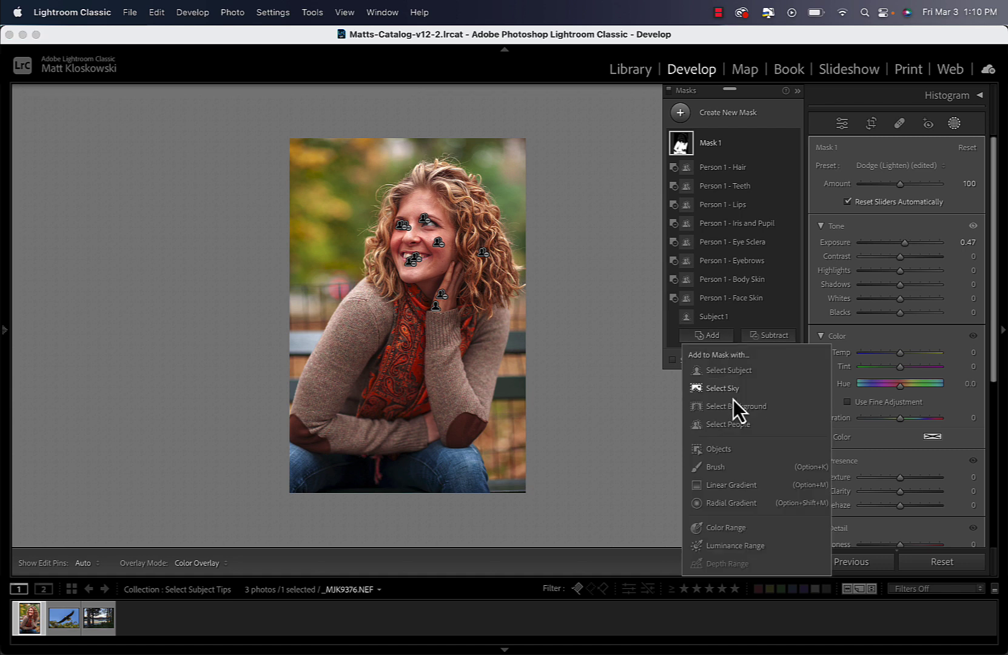
pyautogui.click(702, 34)
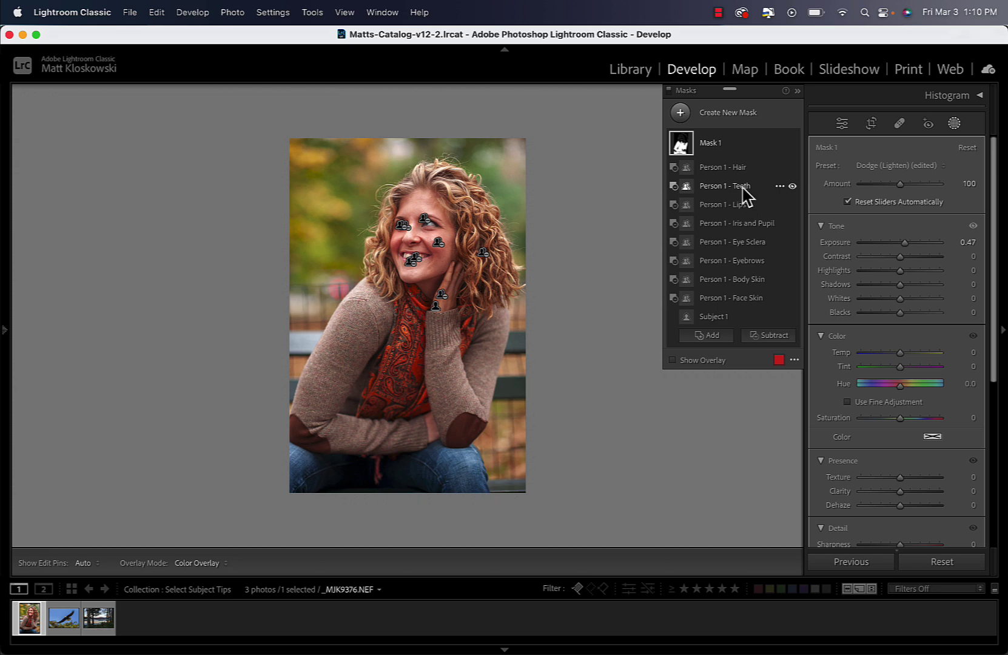
pyautogui.click(766, 340)
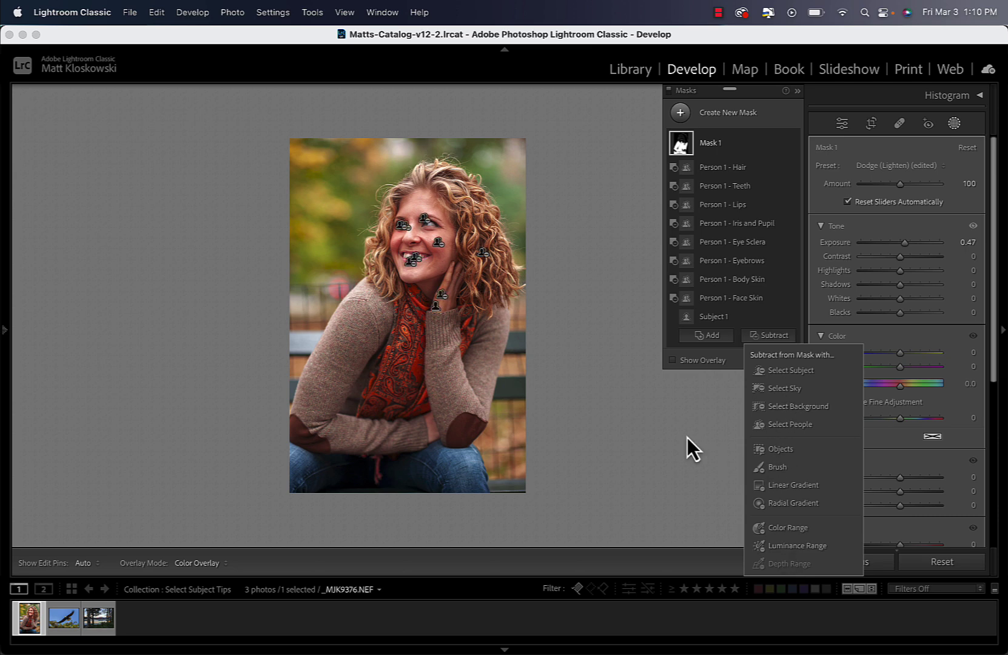
# - Zoom in on the face and display the mask as white on black
pyautogui.click(661, 404)
pyautogui.press('z')
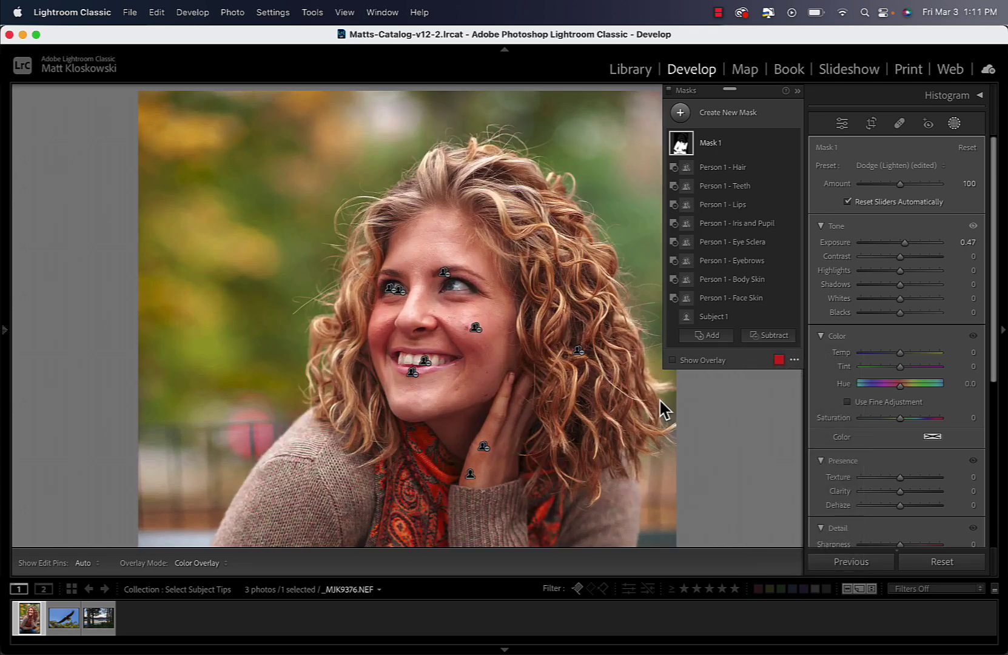
pyautogui.click(795, 360)
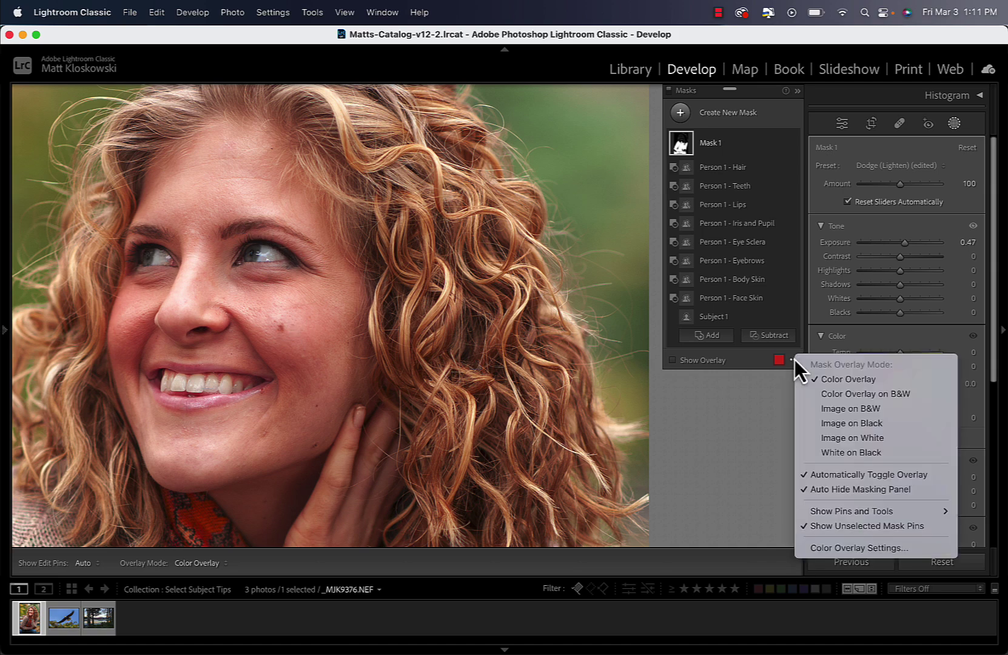
pyautogui.click(826, 452)
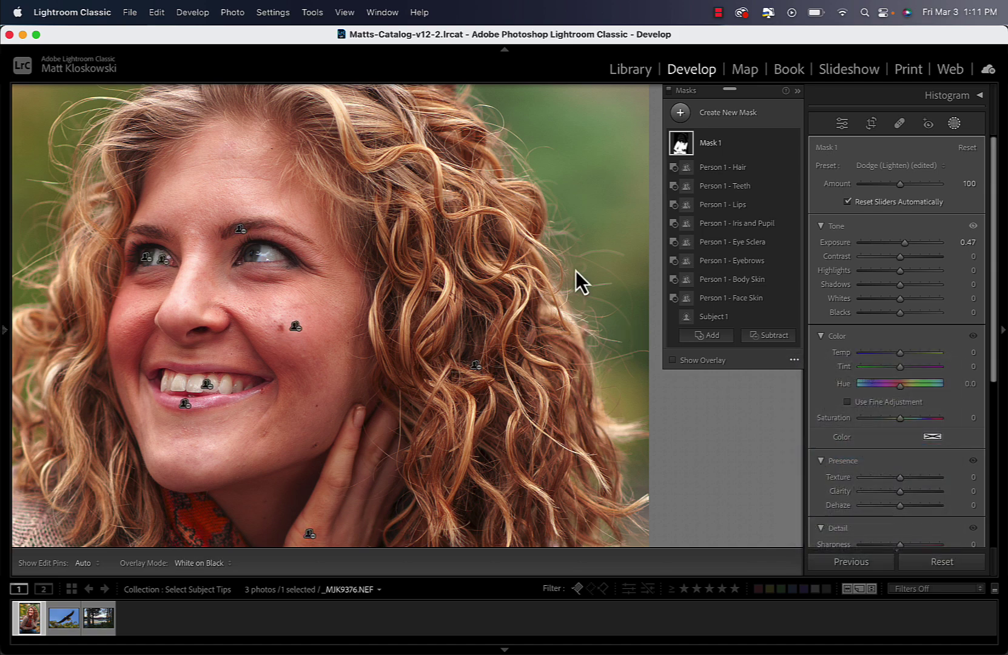
pyautogui.click(682, 140)
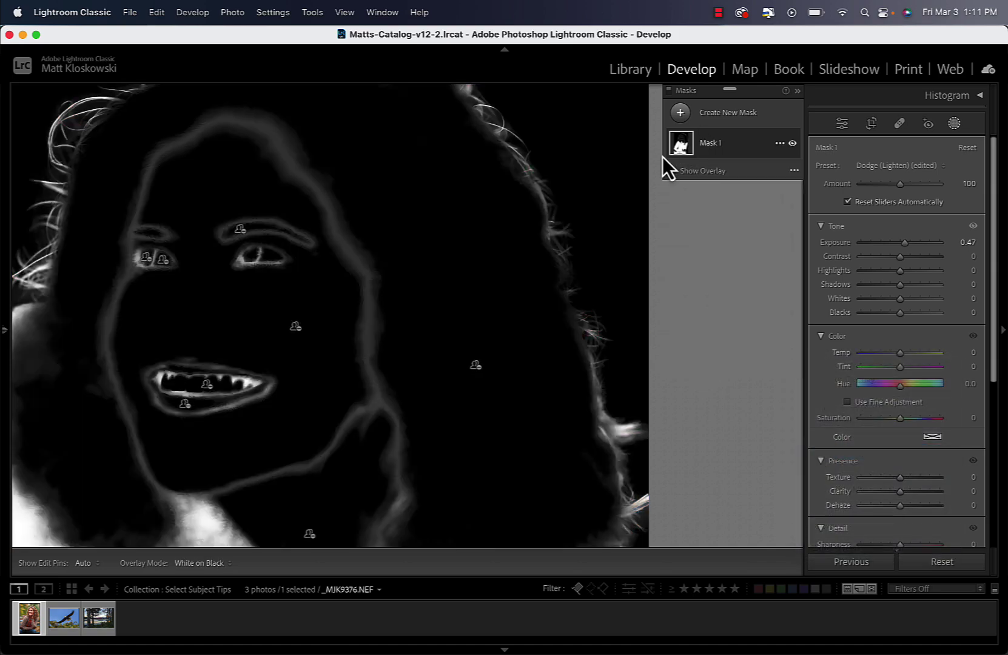
pyautogui.scroll(-5, 919, 409)
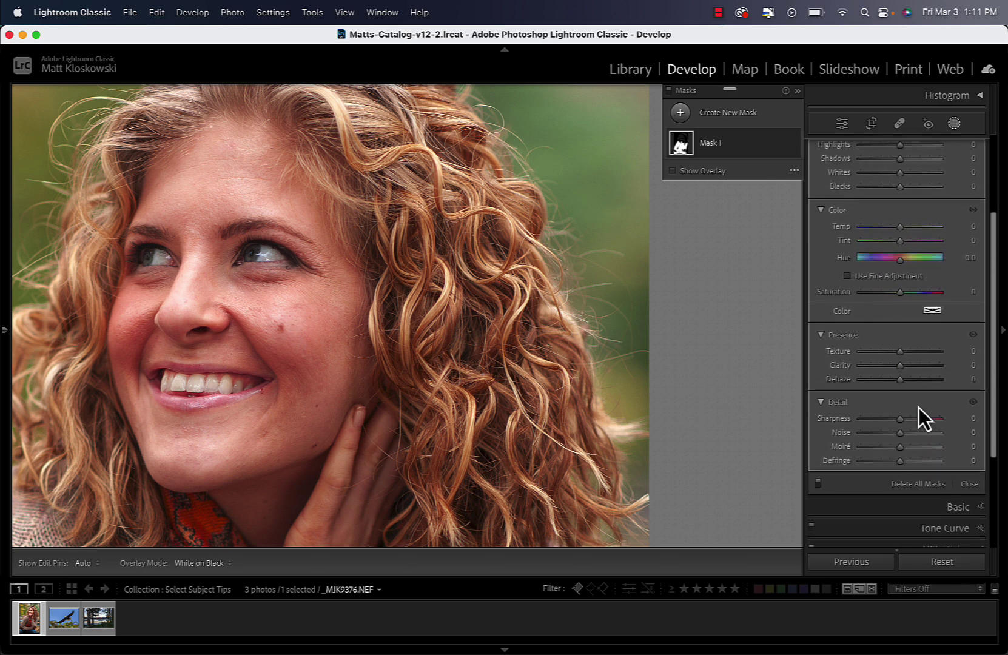
# - Delete all masks and create a fresh Subject mask of the woman
pyautogui.click(923, 463)
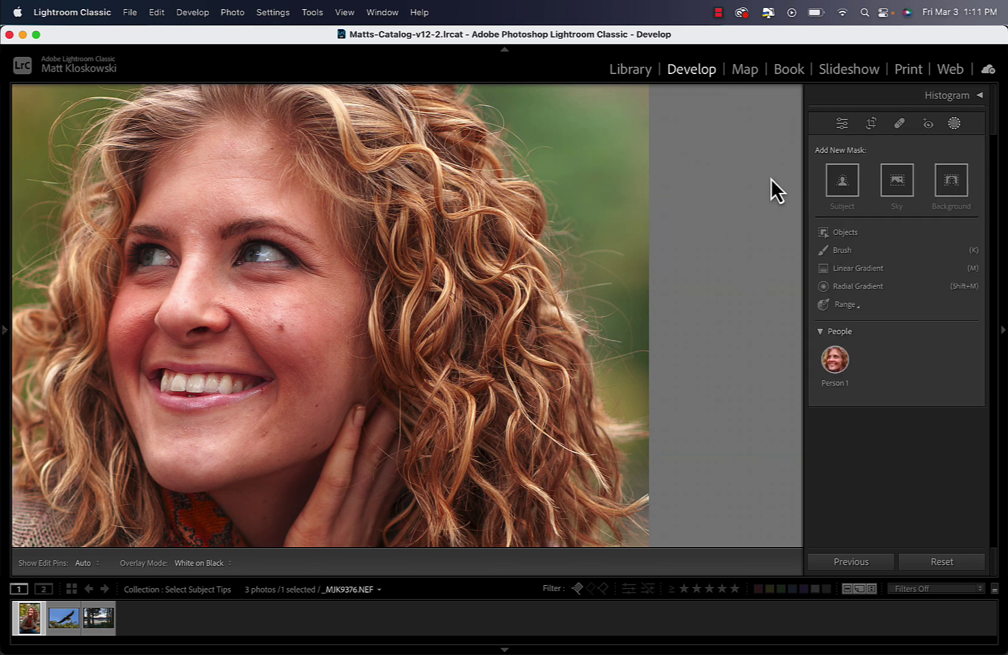
pyautogui.click(841, 177)
pyautogui.click(837, 187)
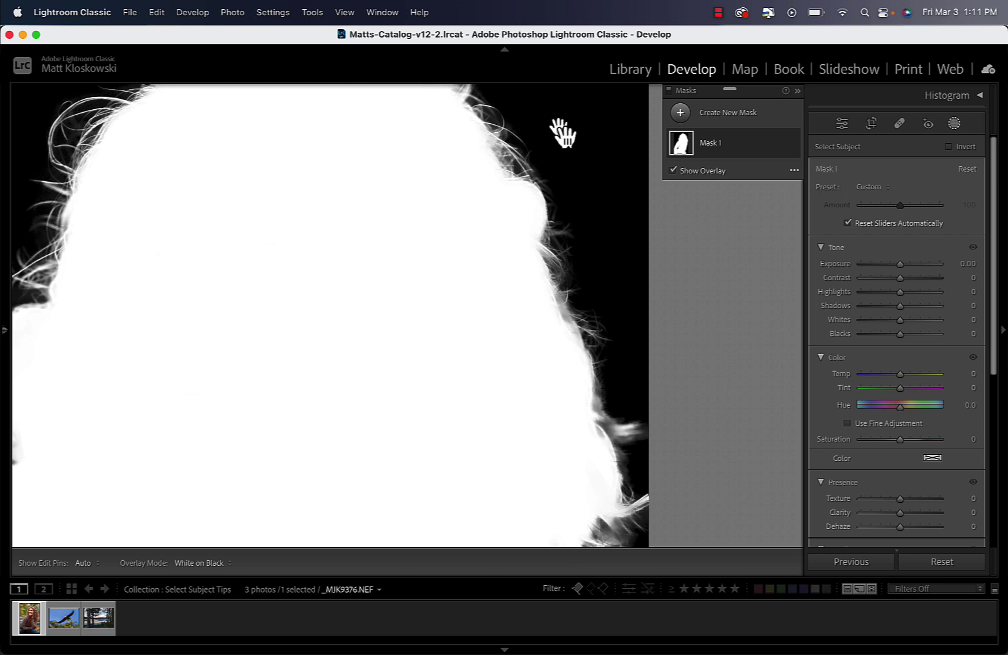
pyautogui.moveTo(562, 136); pyautogui.dragTo(616, 301)
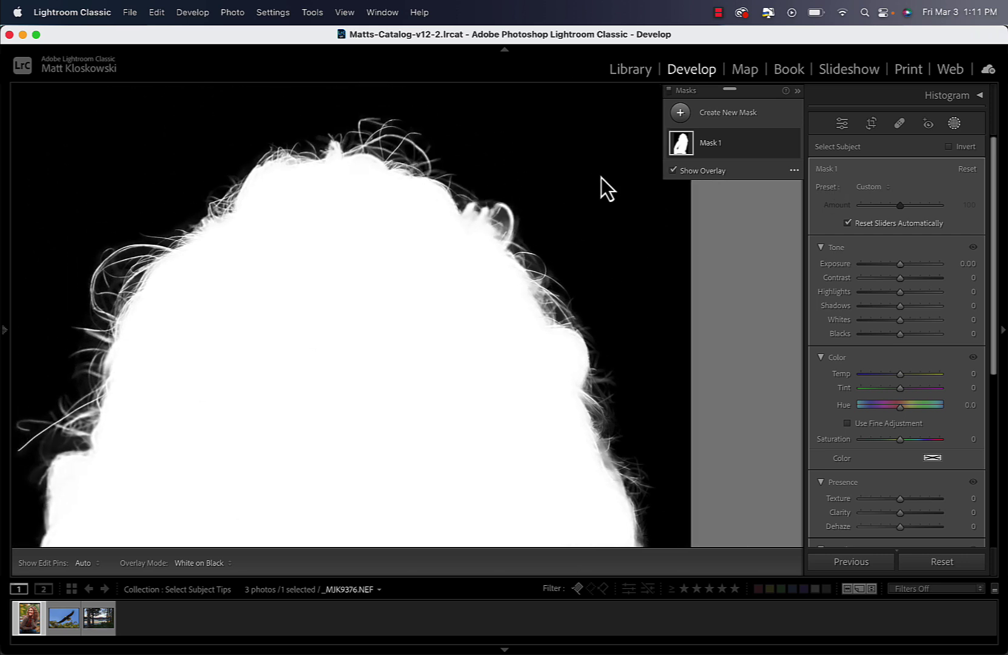
# - Try subtracting Select Background from Mask 1, undo it, and switch to Color Overlay
pyautogui.click(704, 143)
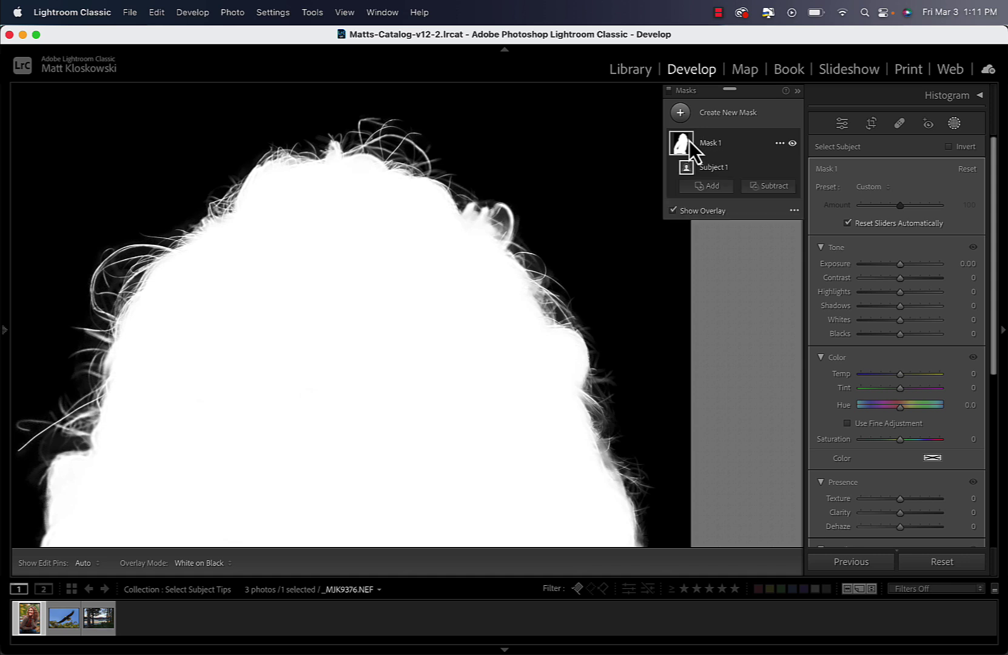
pyautogui.click(769, 186)
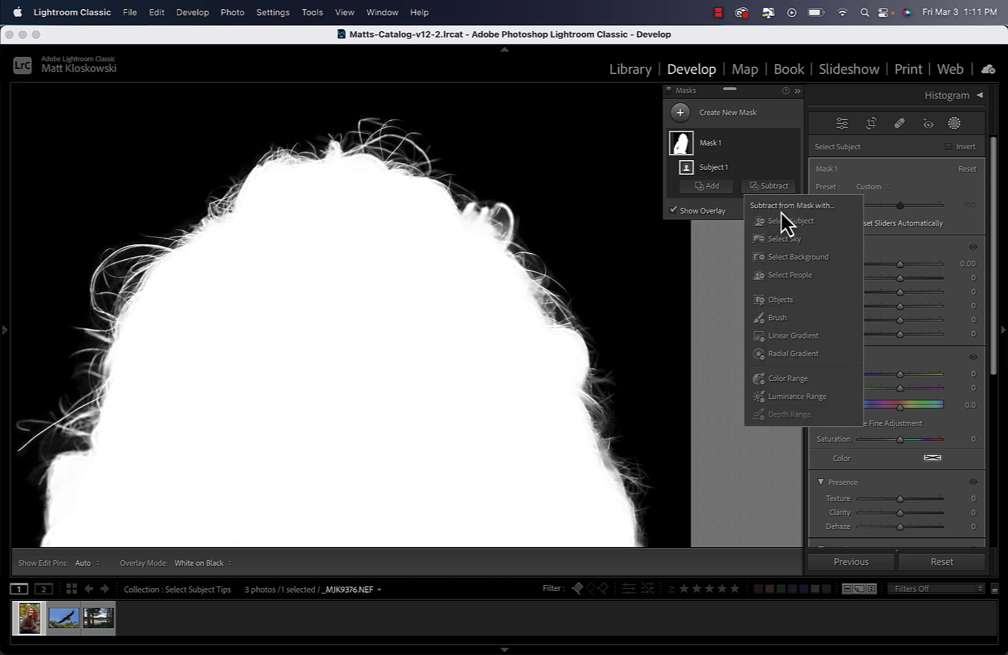
pyautogui.click(787, 260)
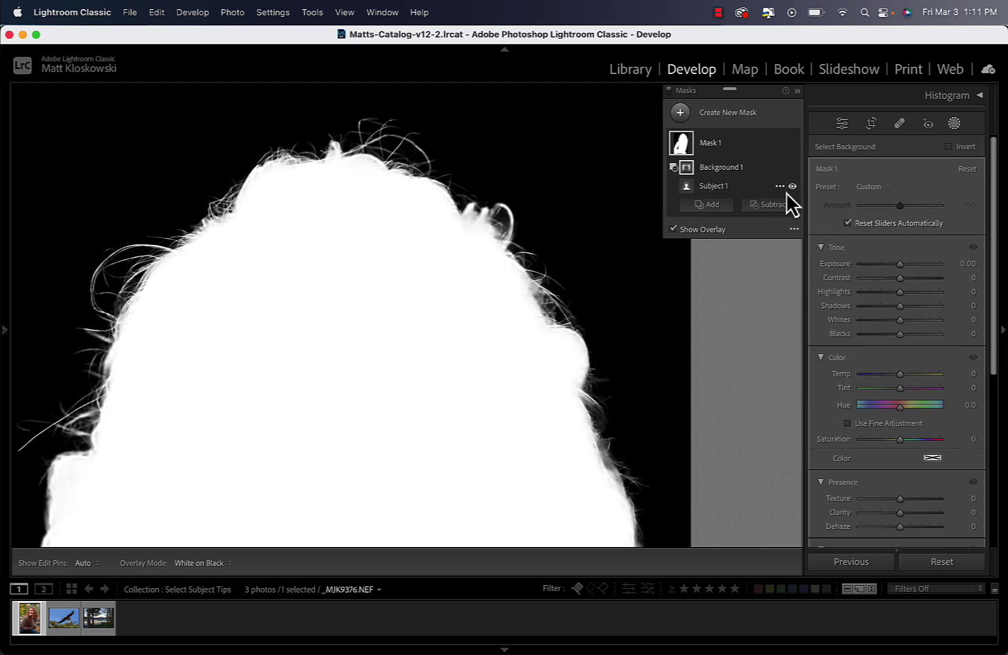
pyautogui.press('super+z')
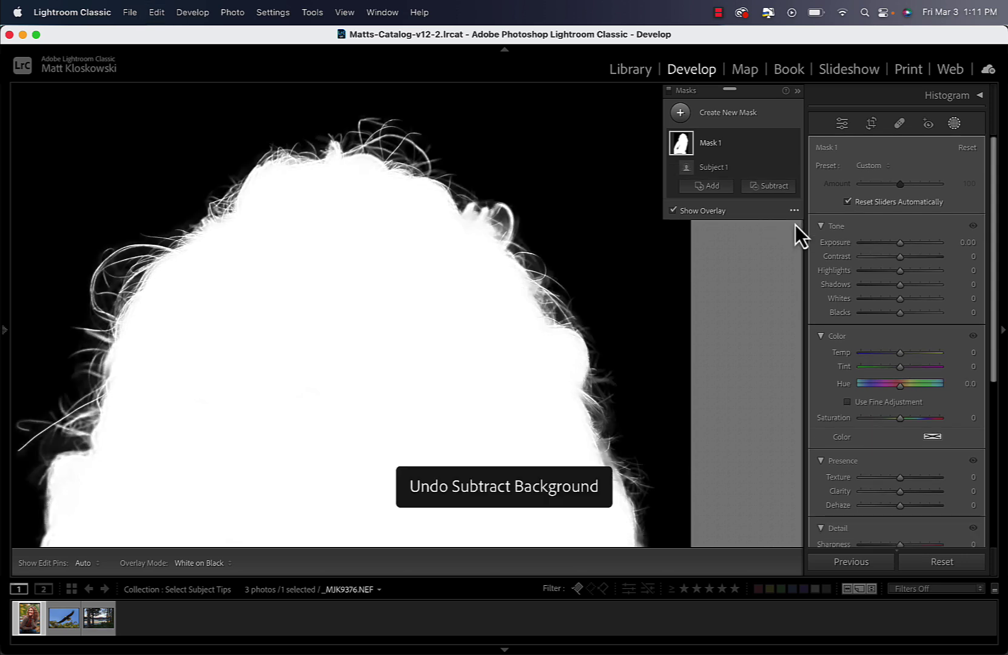
pyautogui.click(795, 211)
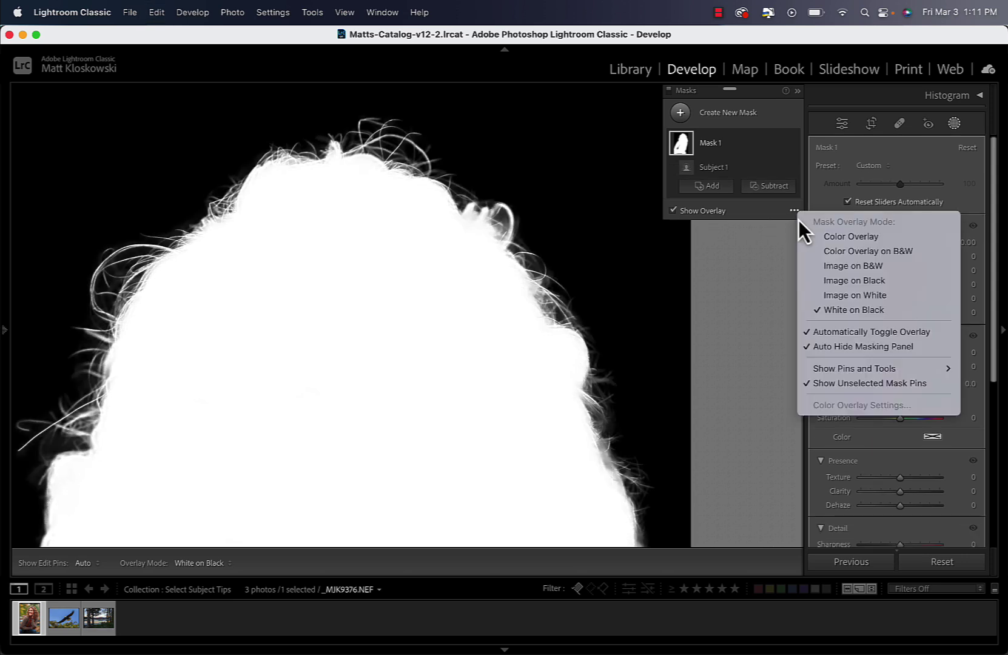
pyautogui.click(838, 237)
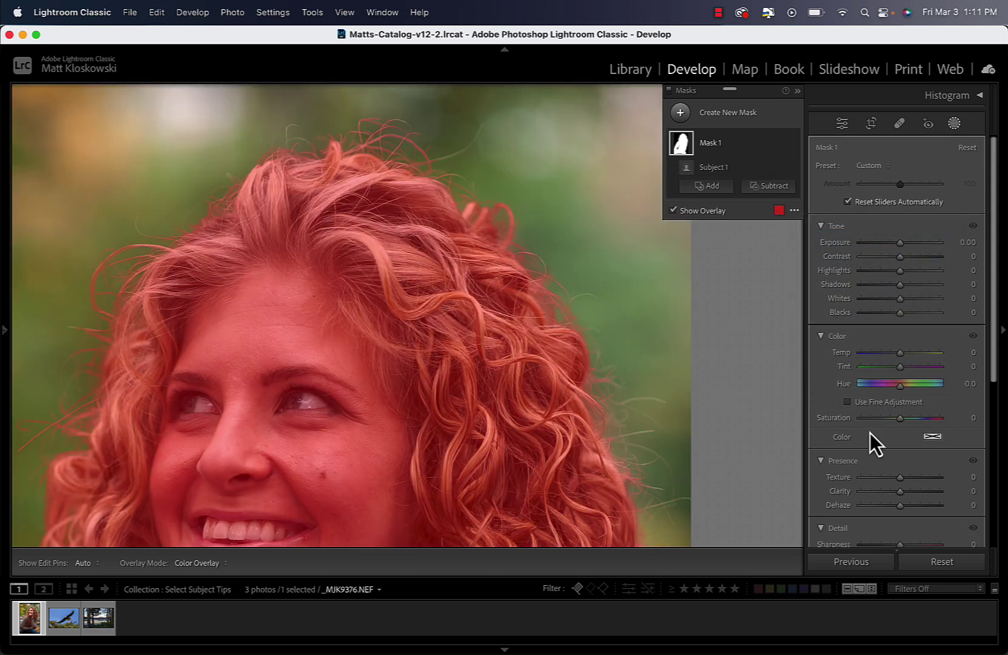
# - Load the lake photo _DSC5043-Edit.jpg and fit it fully in view
pyautogui.click(100, 620)
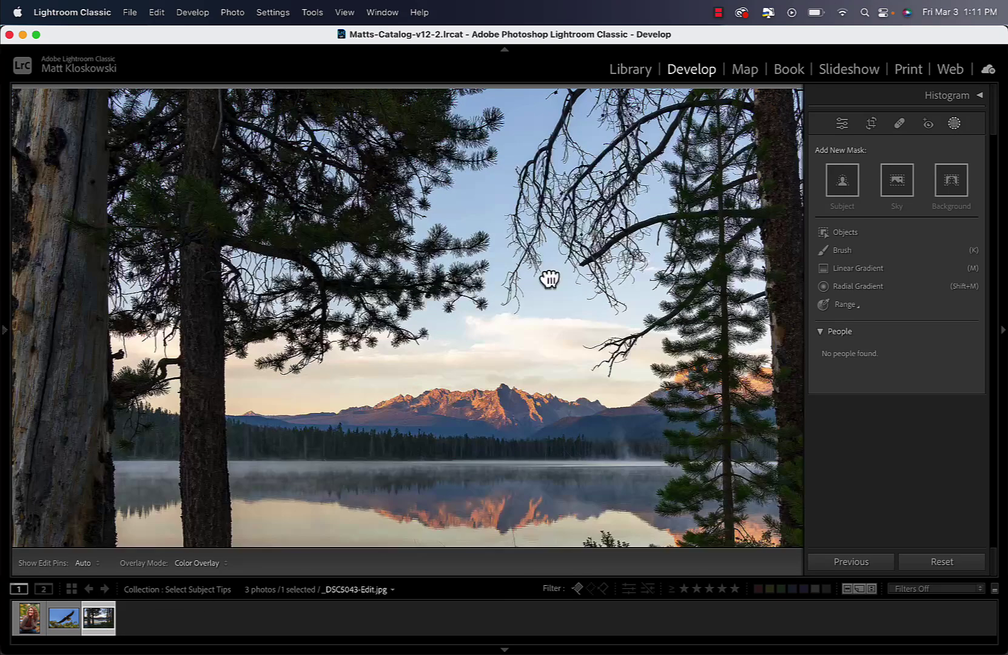
pyautogui.press('z')
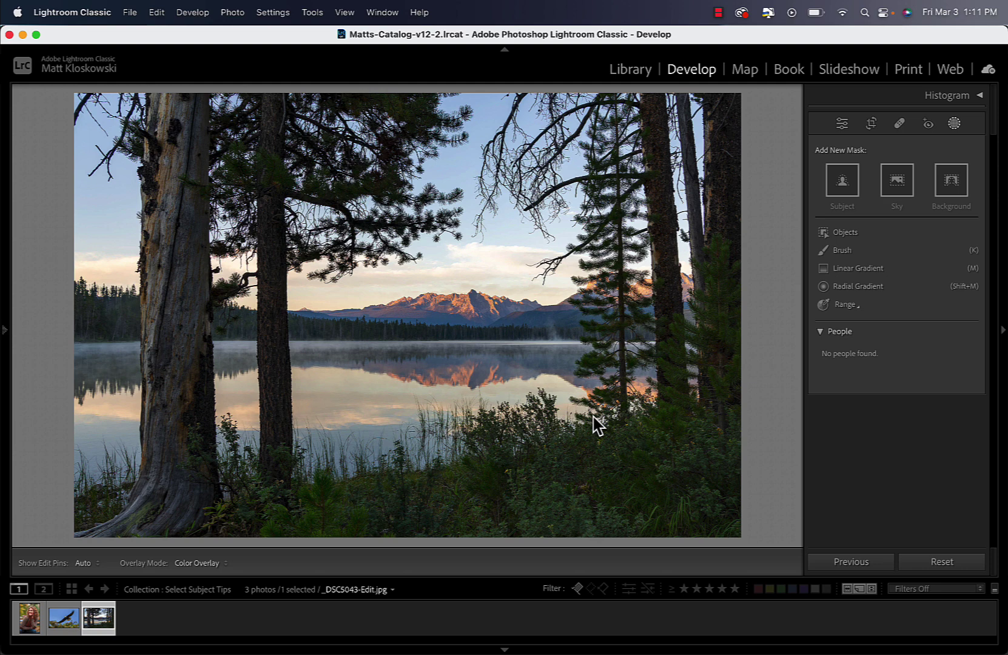
# - Brush an Objects mask over the foreground bushes, then undo a trial Exposure increase
pyautogui.click(832, 235)
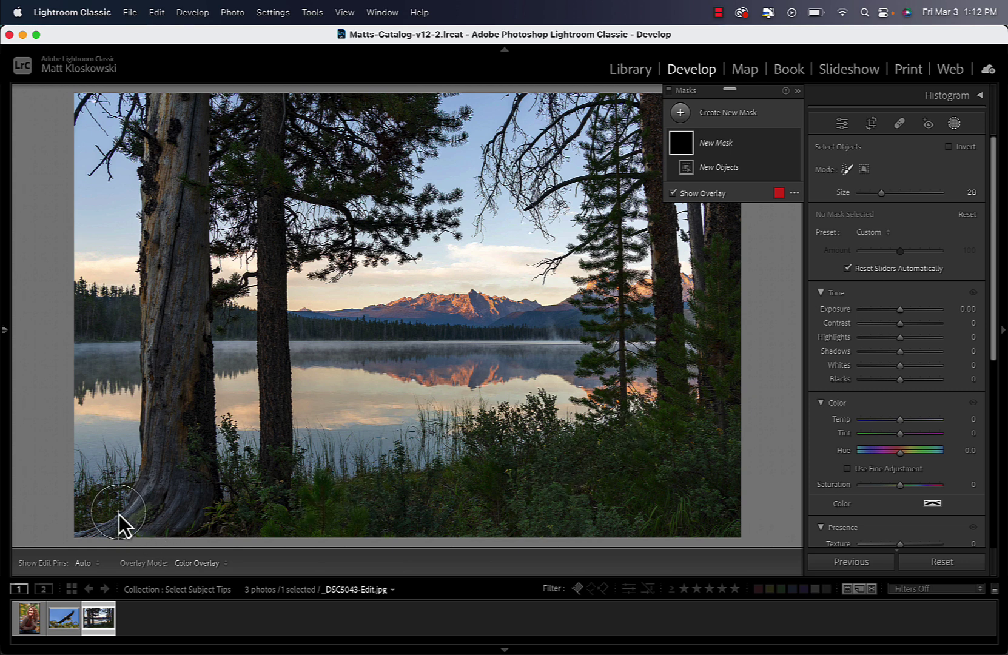
pyautogui.moveTo(90, 513)
pyautogui.mouseDown()
pyautogui.moveTo(96, 476)
pyautogui.moveTo(128, 516)
pyautogui.moveTo(165, 526)
pyautogui.moveTo(205, 515)
pyautogui.moveTo(233, 475)
pyautogui.moveTo(259, 509)
pyautogui.moveTo(307, 473)
pyautogui.moveTo(306, 493)
pyautogui.moveTo(329, 468)
pyautogui.moveTo(323, 528)
pyautogui.moveTo(209, 532)
pyautogui.moveTo(413, 519)
pyautogui.moveTo(379, 456)
pyautogui.moveTo(368, 468)
pyautogui.moveTo(398, 449)
pyautogui.moveTo(415, 420)
pyautogui.moveTo(499, 424)
pyautogui.moveTo(549, 412)
pyautogui.moveTo(611, 433)
pyautogui.moveTo(648, 422)
pyautogui.moveTo(744, 439)
pyautogui.moveTo(685, 464)
pyautogui.moveTo(425, 487)
pyautogui.moveTo(612, 482)
pyautogui.moveTo(448, 497)
pyautogui.moveTo(552, 457)
pyautogui.moveTo(446, 497)
pyautogui.moveTo(475, 524)
pyautogui.moveTo(738, 524)
pyautogui.moveTo(685, 496)
pyautogui.moveTo(485, 520)
pyautogui.moveTo(73, 523)
pyautogui.mouseUp()
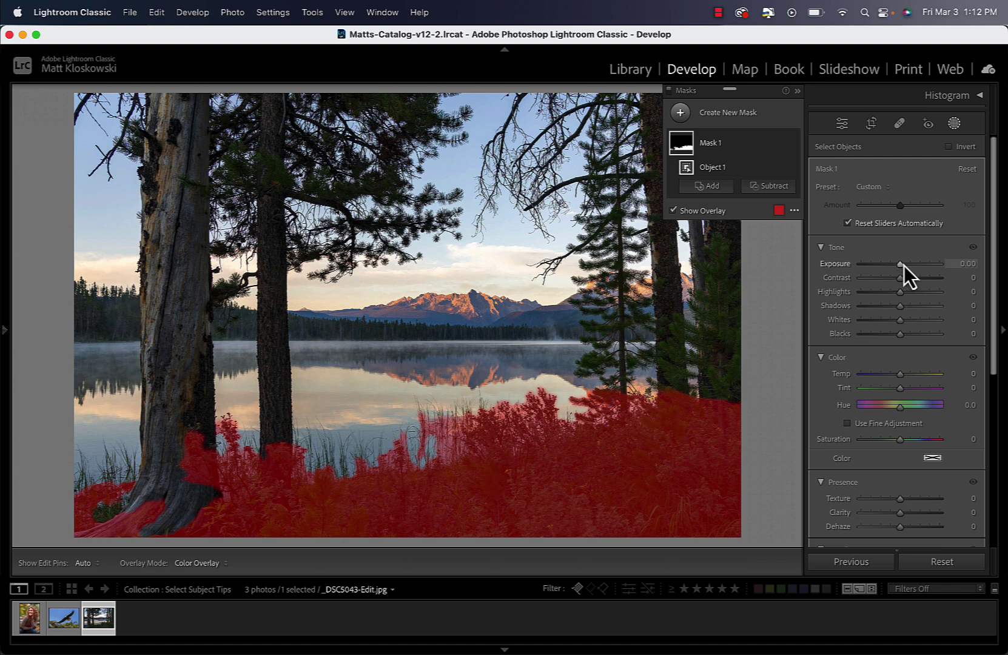
pyautogui.moveTo(904, 265); pyautogui.dragTo(909, 266)
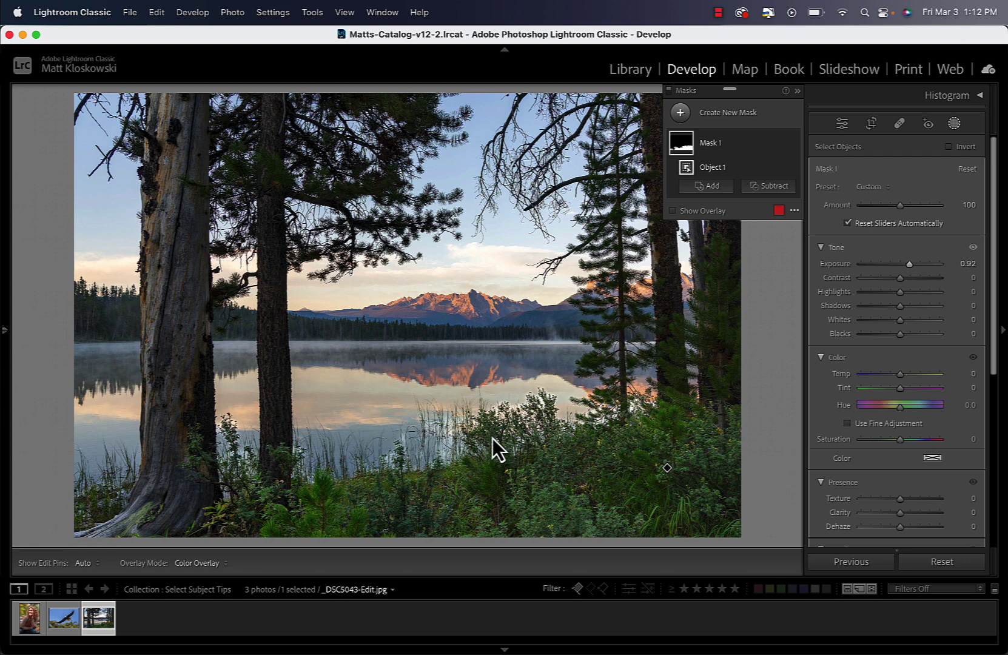
pyautogui.press('super+z')
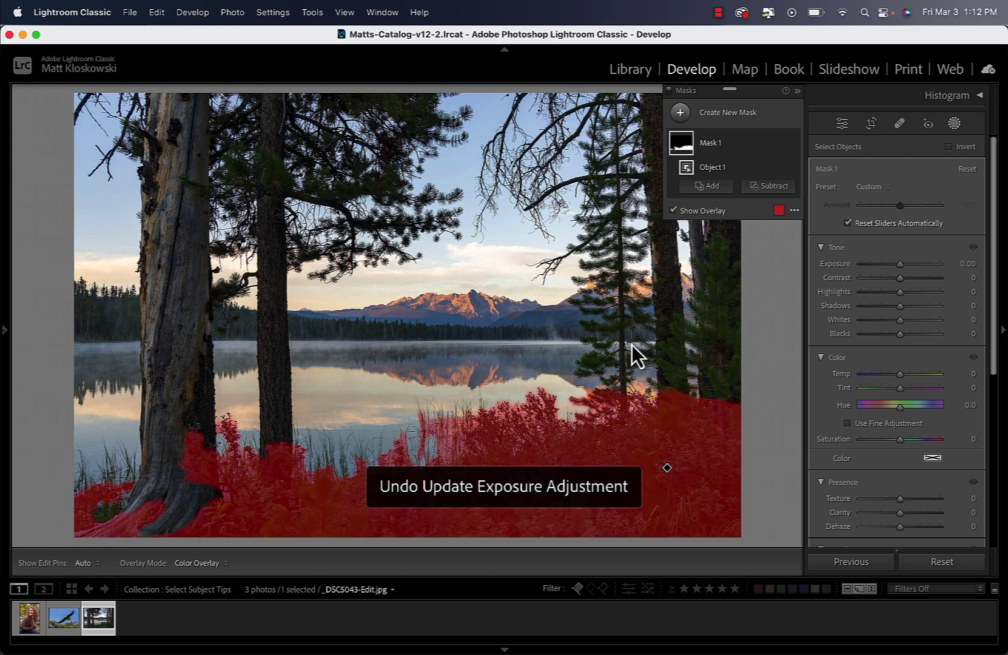
# - Open the Subtract from Mask with… menu for the foreground bushes' Mask 1
pyautogui.click(755, 186)
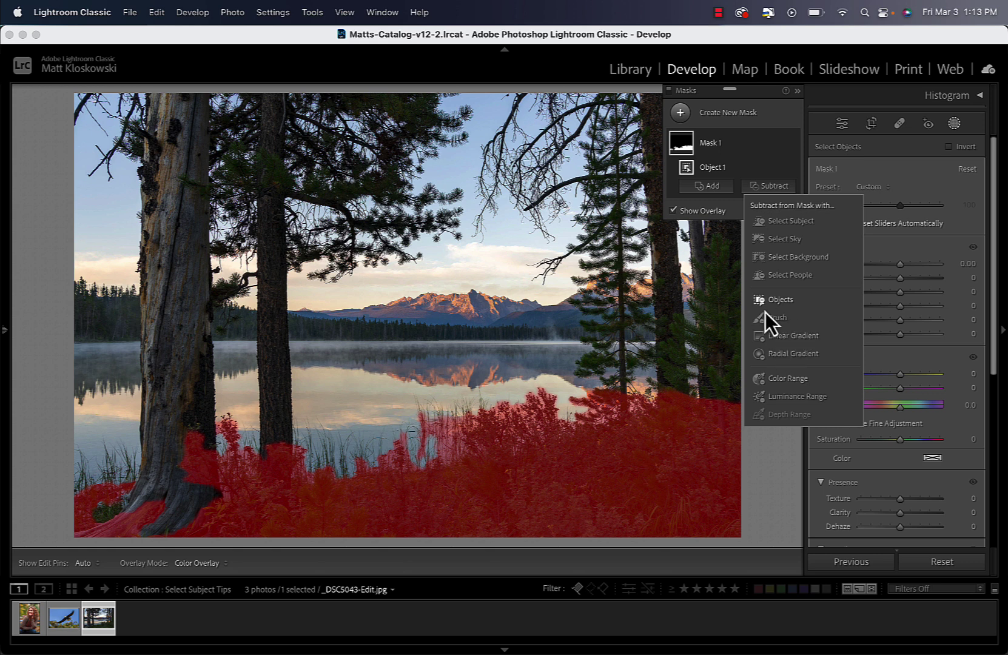
# - Subtract a linear gradient drawn down from the lake reflection, with its centre moved lower over the bushes
pyautogui.click(784, 339)
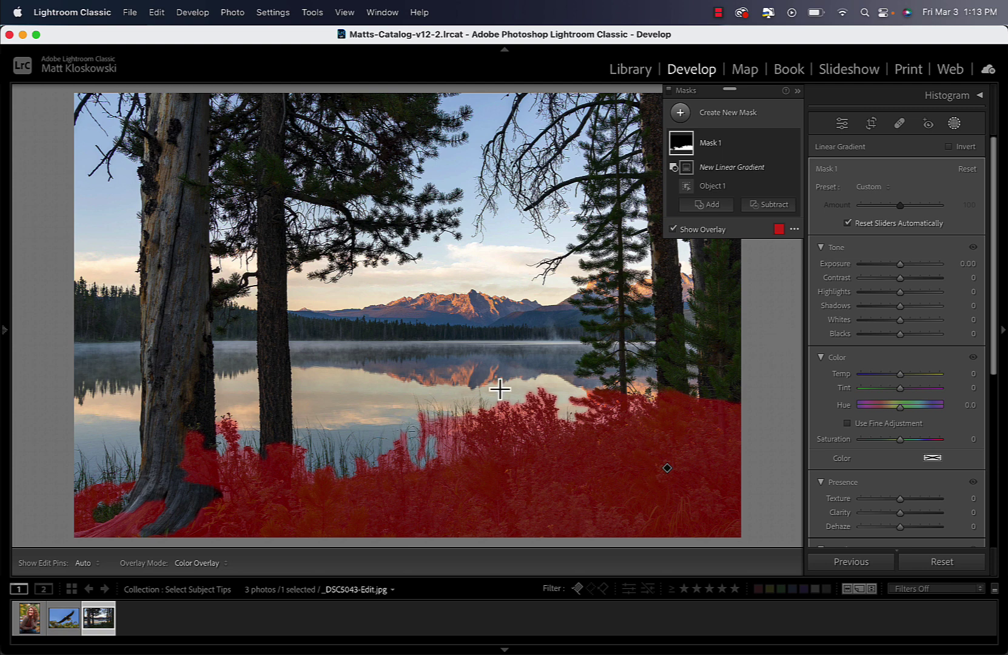
pyautogui.moveTo(472, 372); pyautogui.dragTo(498, 504)
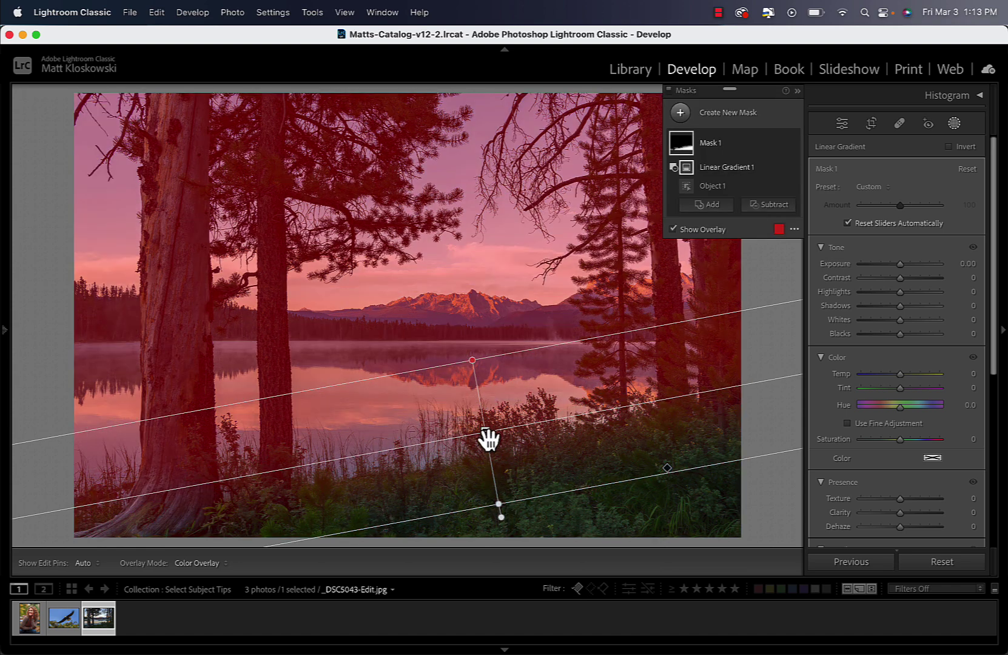
pyautogui.moveTo(488, 439); pyautogui.dragTo(519, 466)
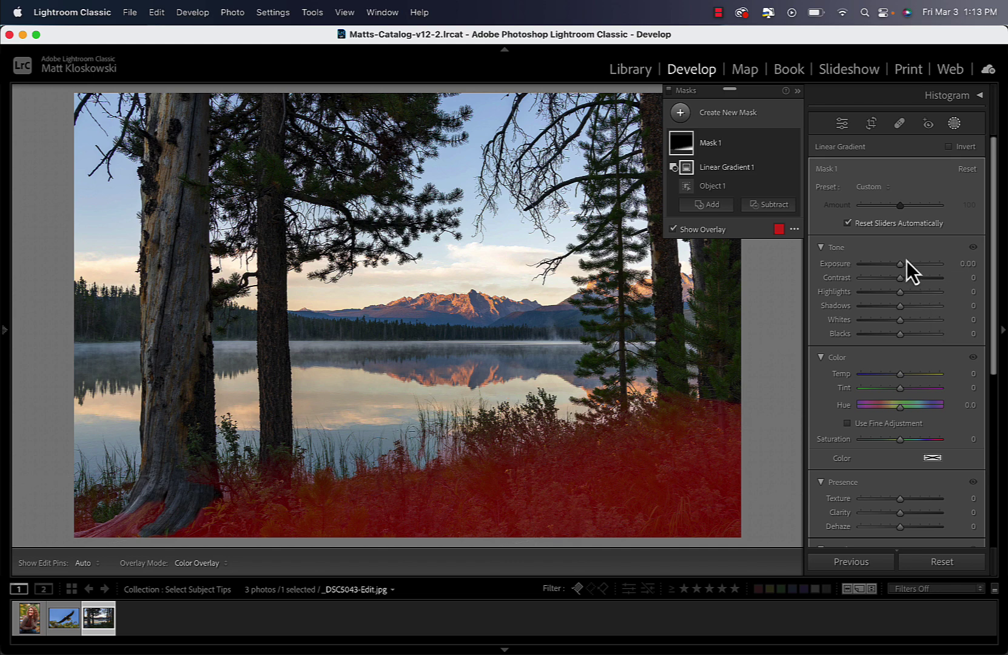
# - Raise Mask 1's Exposure toward 0.95, then settle it at 0.48 to brighten the foreground shrubs
pyautogui.moveTo(907, 262)
pyautogui.mouseDown()
pyautogui.moveTo(916, 262)
pyautogui.moveTo(900, 264)
pyautogui.moveTo(909, 264)
pyautogui.mouseUp()
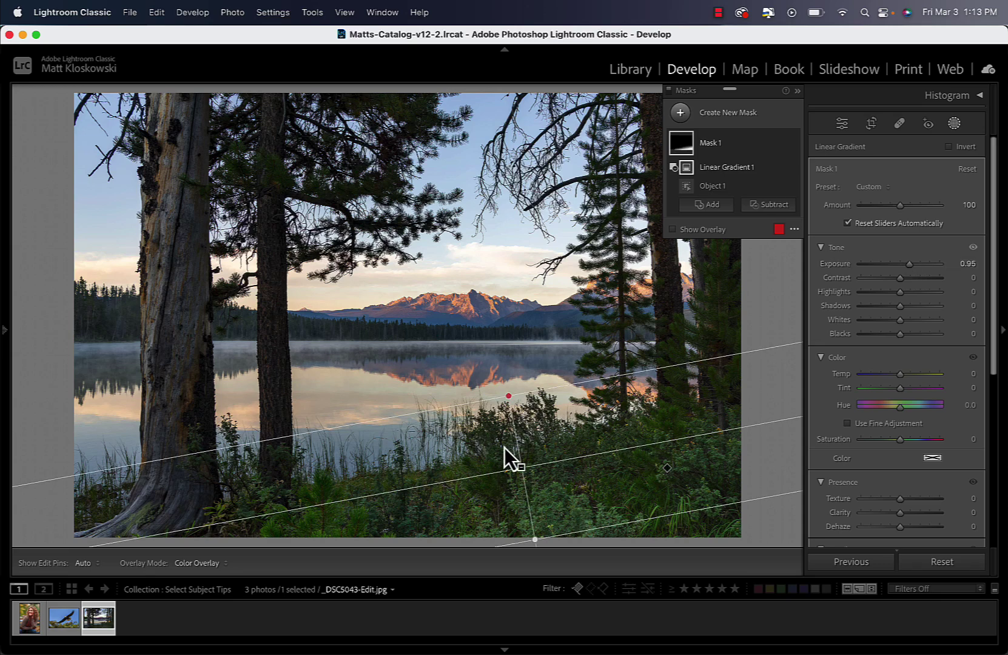
pyautogui.moveTo(523, 477)
pyautogui.moveTo(908, 265); pyautogui.dragTo(903, 265)
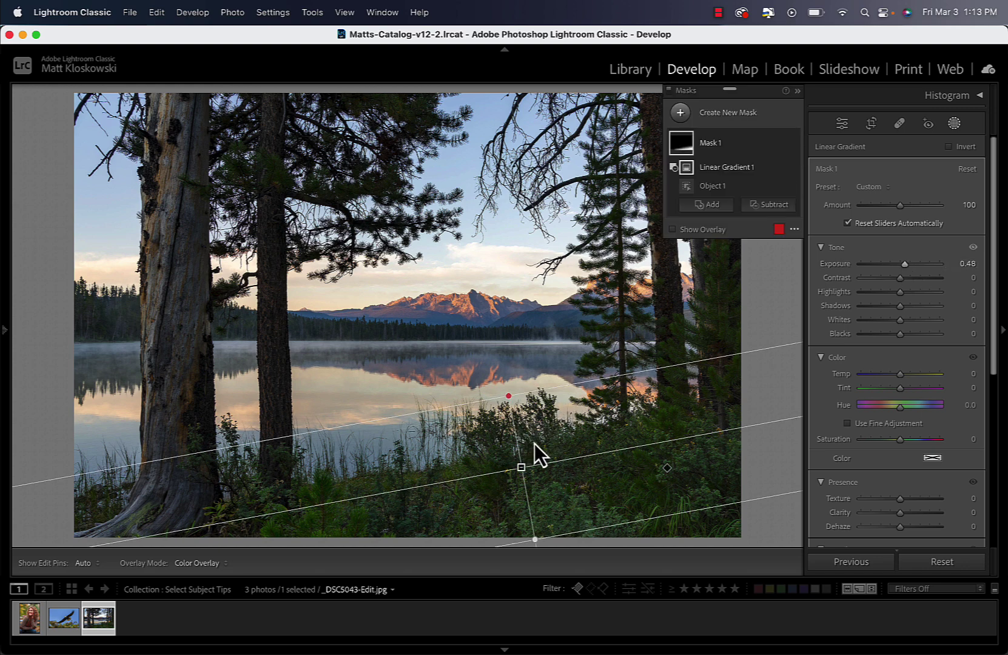